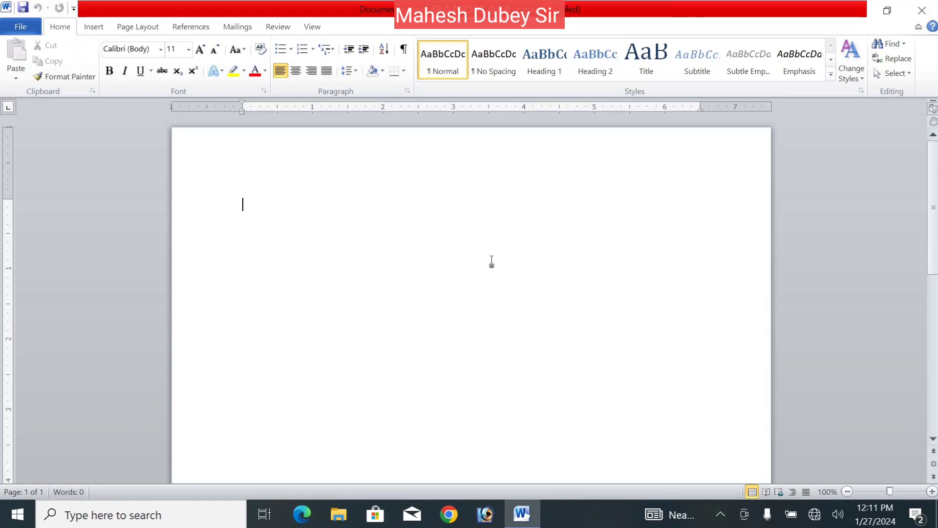
Step: Generate three paragraphs of sample text in the blank document with =rand()
{"action": "type", "text": "=rand"}
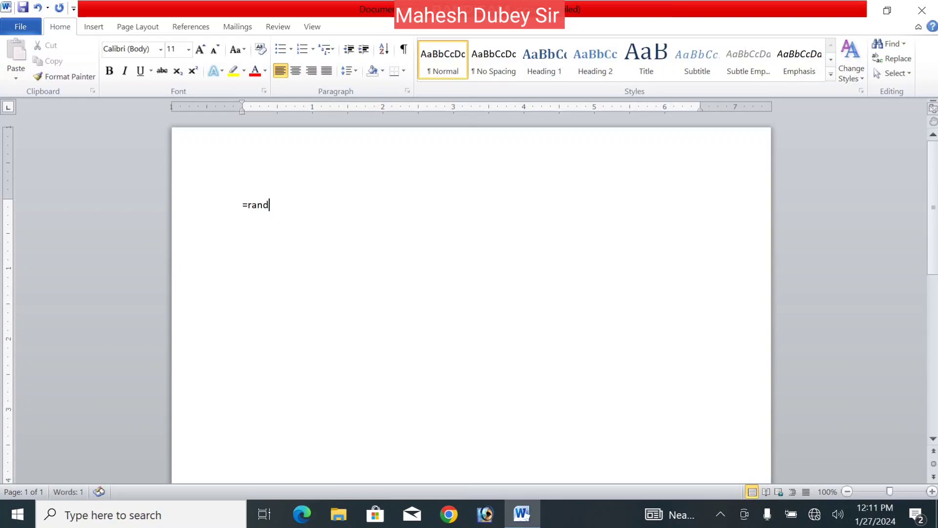
{"action": "type", "text": "()"}
{"action": "key", "text": "Return"}
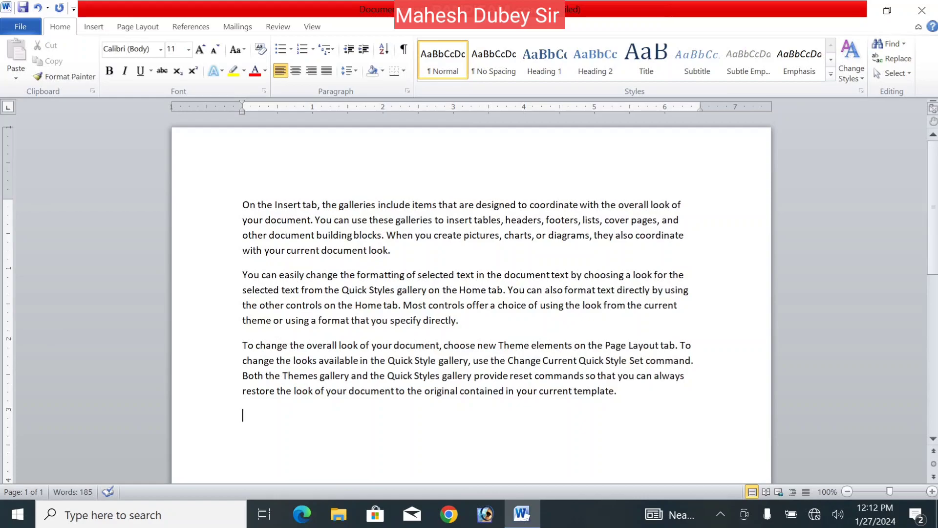
Step: Select the three sample paragraphs from the first word to the last, and clear the selection
{"action": "left_click_drag", "start_coordinate": [242, 201], "coordinate": [620, 391]}
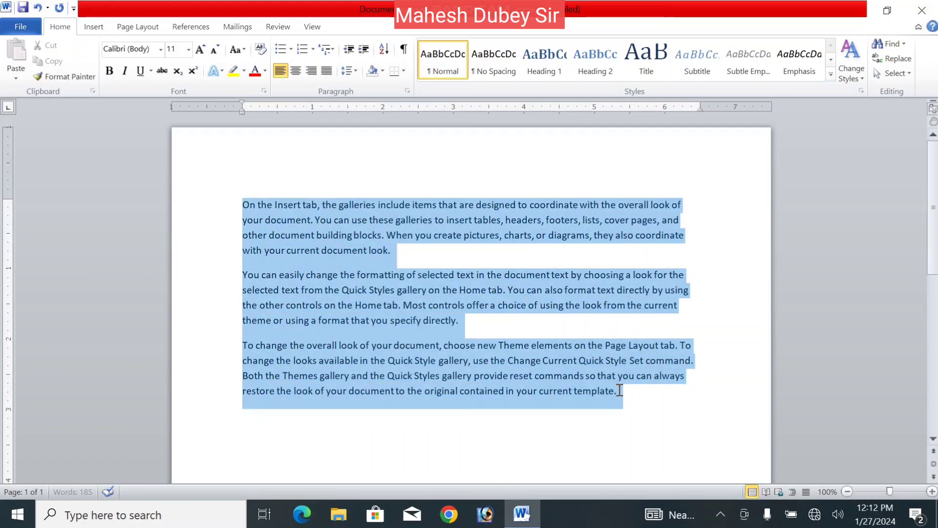
{"action": "left_click", "coordinate": [620, 390]}
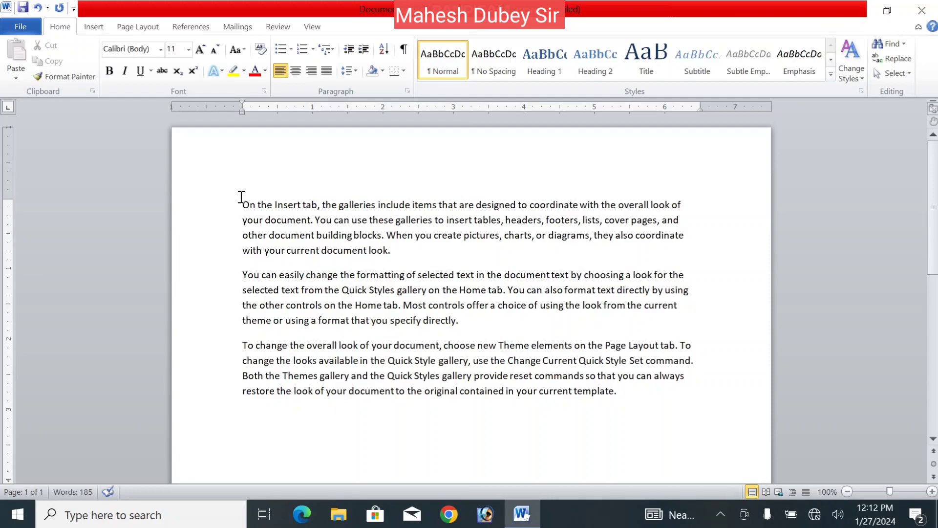
{"action": "left_click_drag", "start_coordinate": [241, 201], "coordinate": [623, 396]}
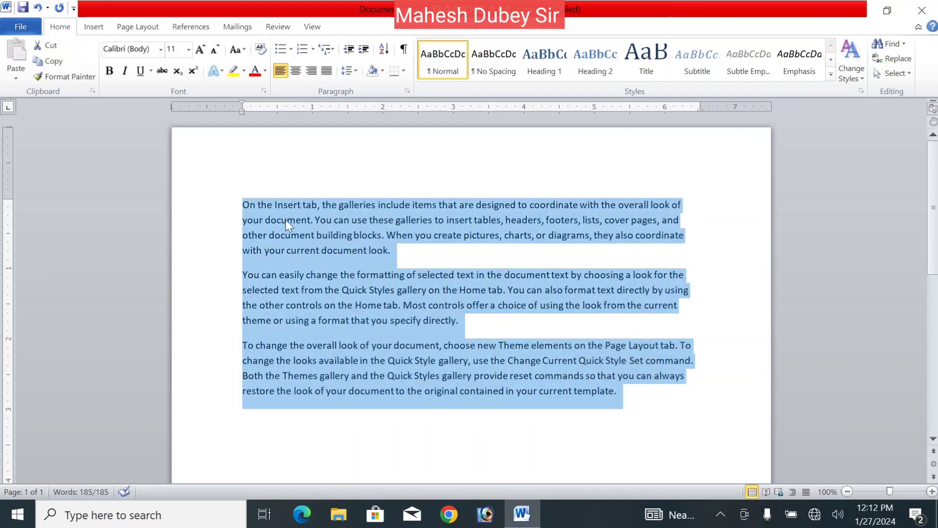
{"action": "left_click", "coordinate": [260, 204]}
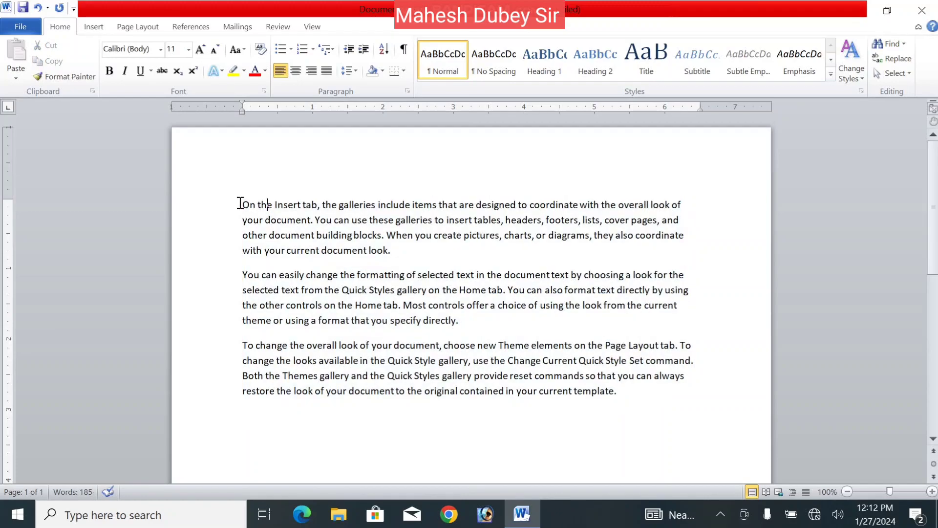
Step: Select the word "the" in the first line and the whole first paragraph in turn, and deselect
{"action": "double_click", "coordinate": [268, 204]}
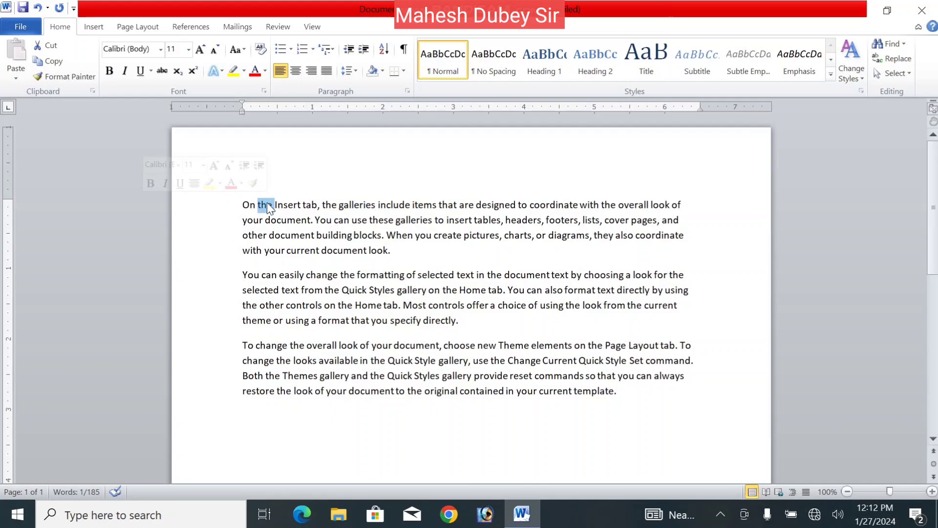
{"action": "triple_click", "coordinate": [307, 205]}
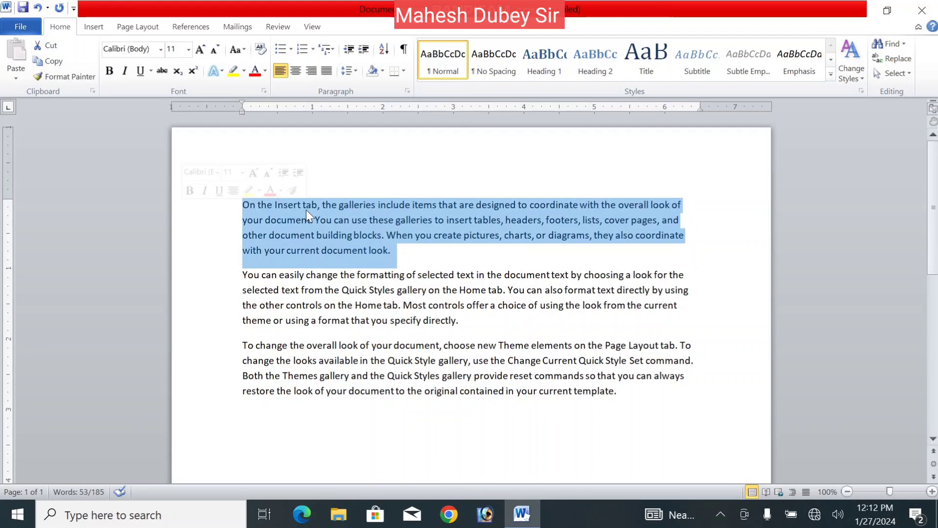
{"action": "left_click", "coordinate": [353, 251]}
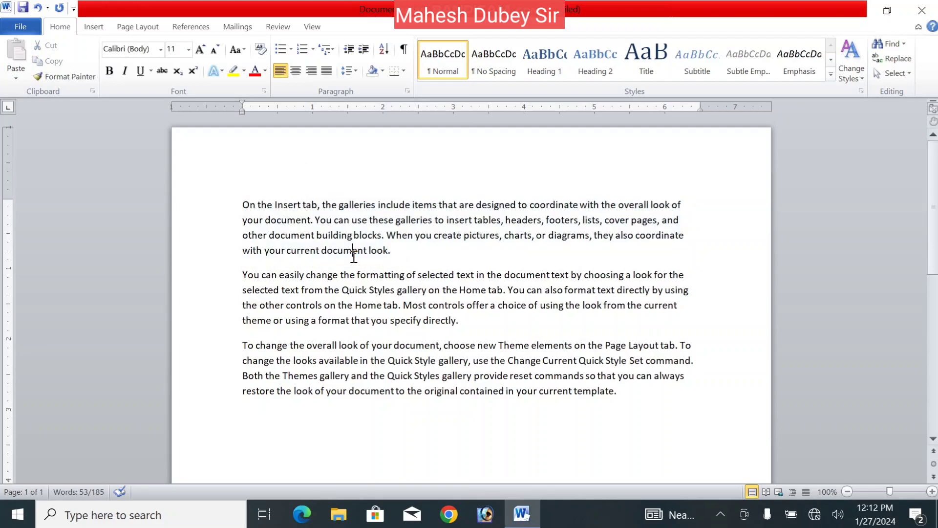
Step: Select the entire document, deselect it, and show the available selection commands without applying any
{"action": "key", "text": "ctrl+a"}
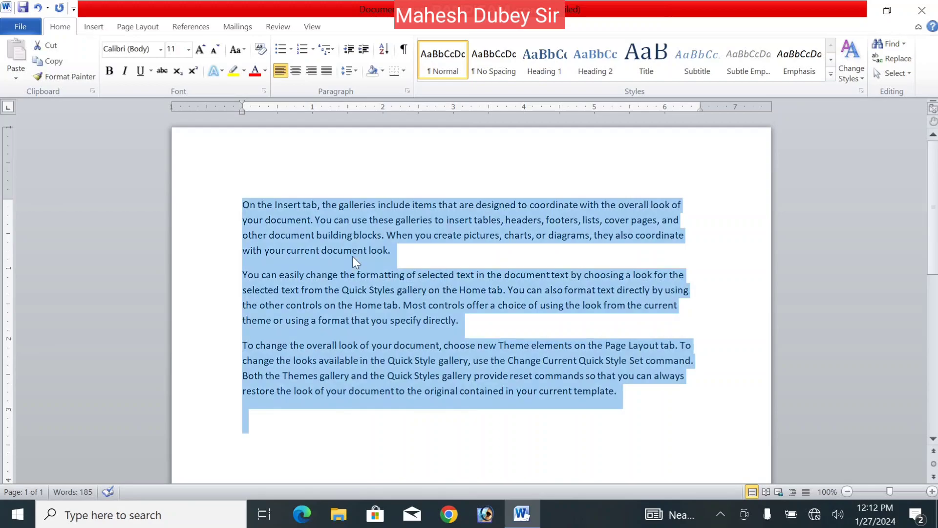
{"action": "left_click", "coordinate": [354, 253]}
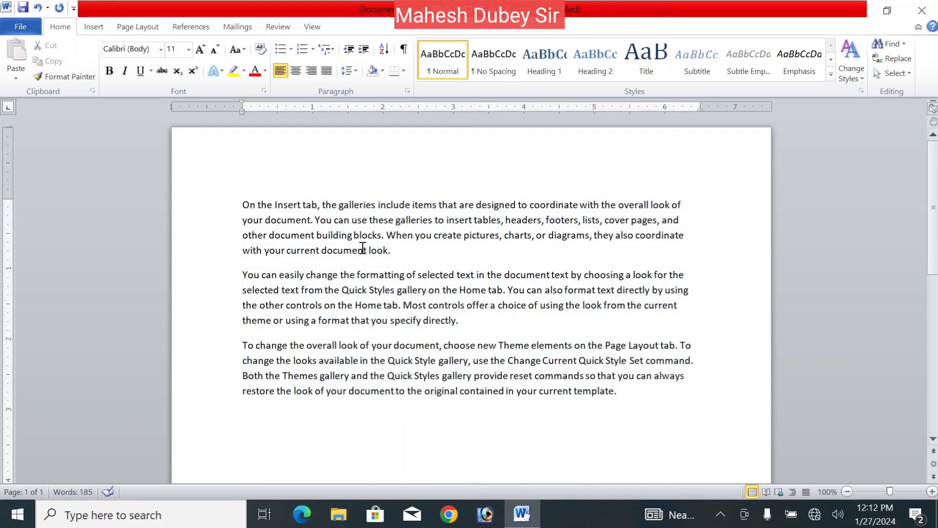
{"action": "left_click", "coordinate": [908, 74]}
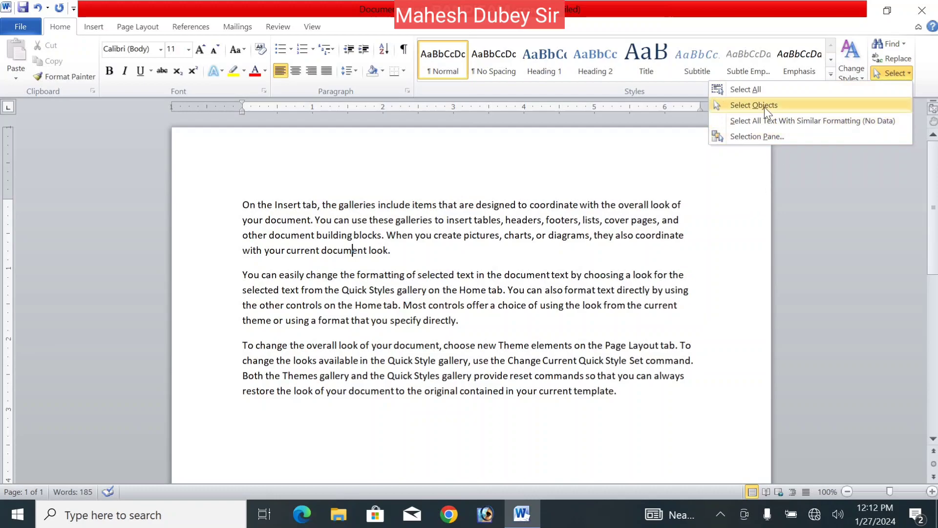
{"action": "left_click", "coordinate": [642, 193]}
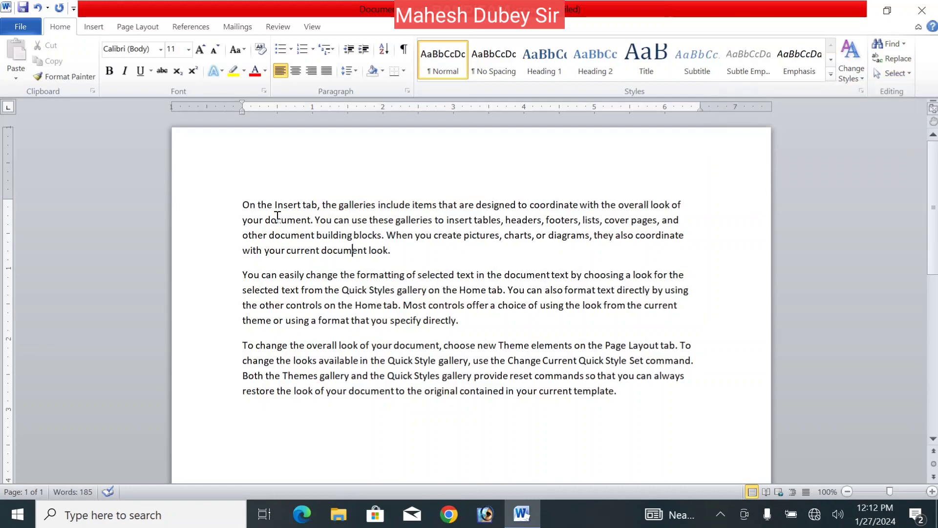
Step: Select the first paragraph and enlarge its font size stepwise to 16
{"action": "left_click", "coordinate": [241, 207]}
{"action": "left_click_drag", "start_coordinate": [241, 212], "coordinate": [409, 248]}
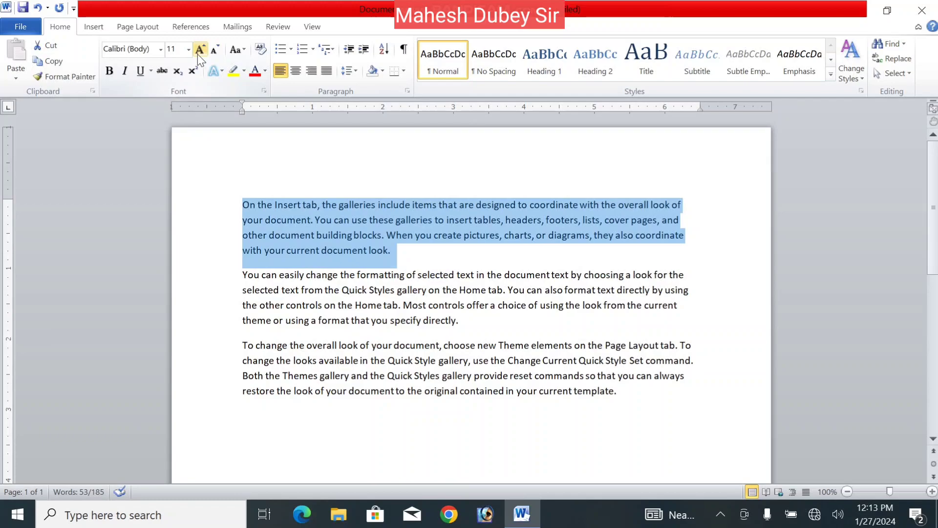
{"action": "key", "text": "ctrl+shift+period"}
{"action": "key", "text": "ctrl+shift+period"}
{"action": "key", "text": "ctrl+shift+period"}
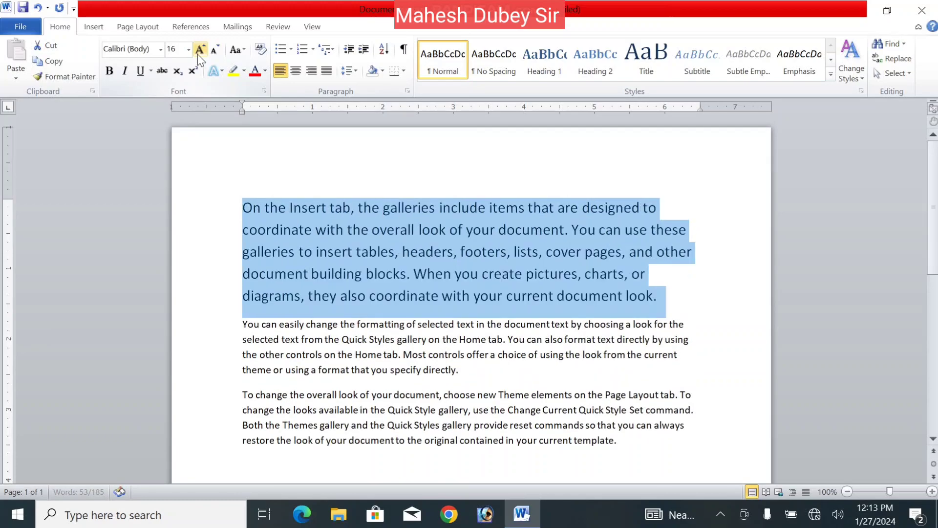
Step: Shrink the first paragraph's font size stepwise to 10
{"action": "key", "text": "ctrl+shift+comma"}
{"action": "key", "text": "ctrl+shift+comma"}
{"action": "key", "text": "ctrl+shift+comma"}
{"action": "key", "text": "ctrl+shift+comma"}
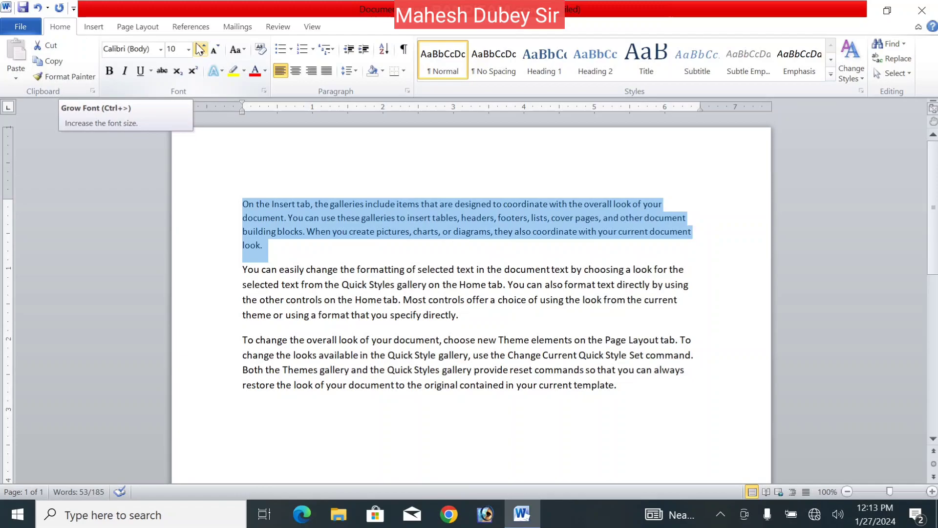
Step: Grow and shrink the first paragraph's text by single steps, ending at font size 11
{"action": "left_click", "coordinate": [200, 49]}
{"action": "key", "text": "ctrl+shift+comma"}
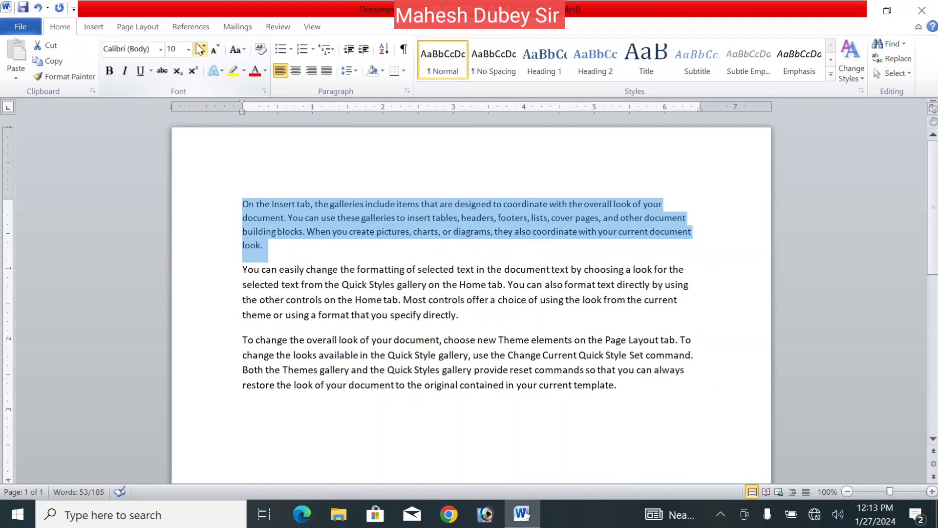
{"action": "left_click", "coordinate": [200, 49]}
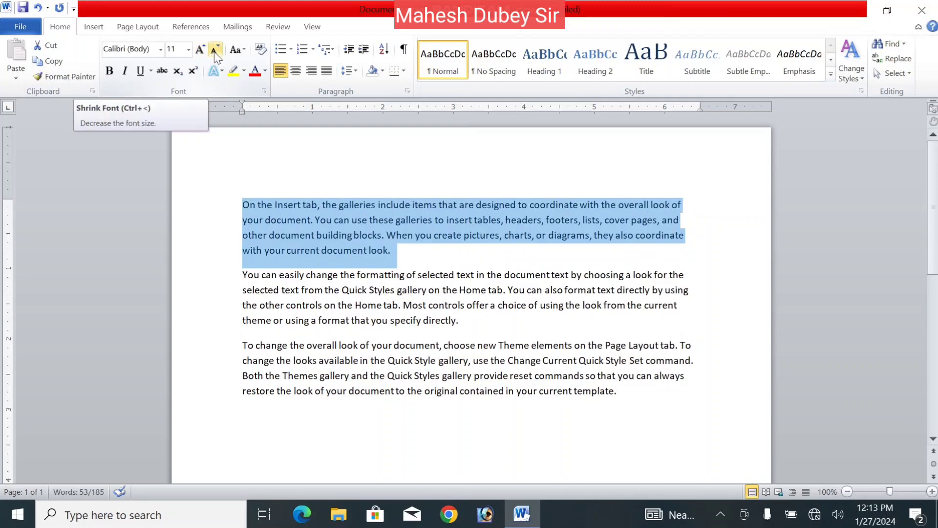
{"action": "left_click", "coordinate": [215, 50]}
{"action": "key", "text": "ctrl+shift+period"}
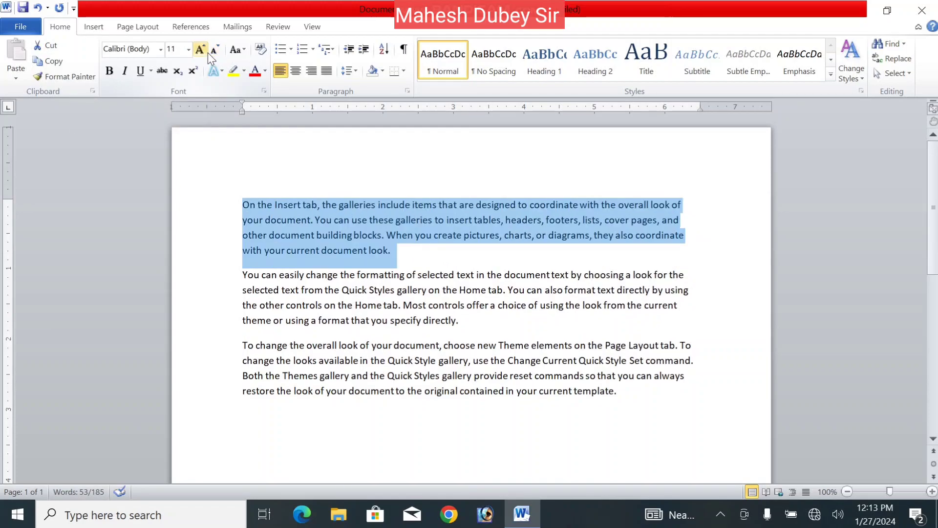
Step: Try font size 26 on the first paragraph, and set it to 12
{"action": "left_click", "coordinate": [188, 49]}
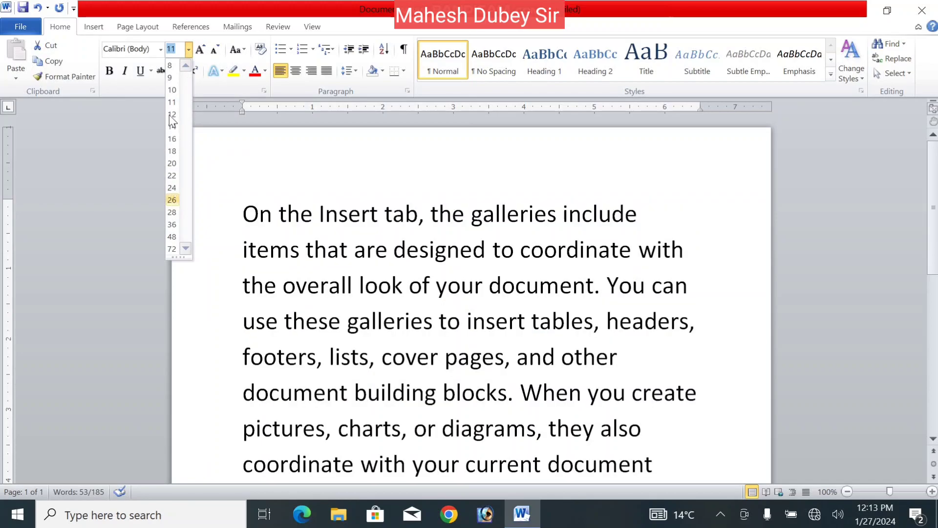
{"action": "left_click", "coordinate": [191, 53]}
{"action": "left_click", "coordinate": [191, 56]}
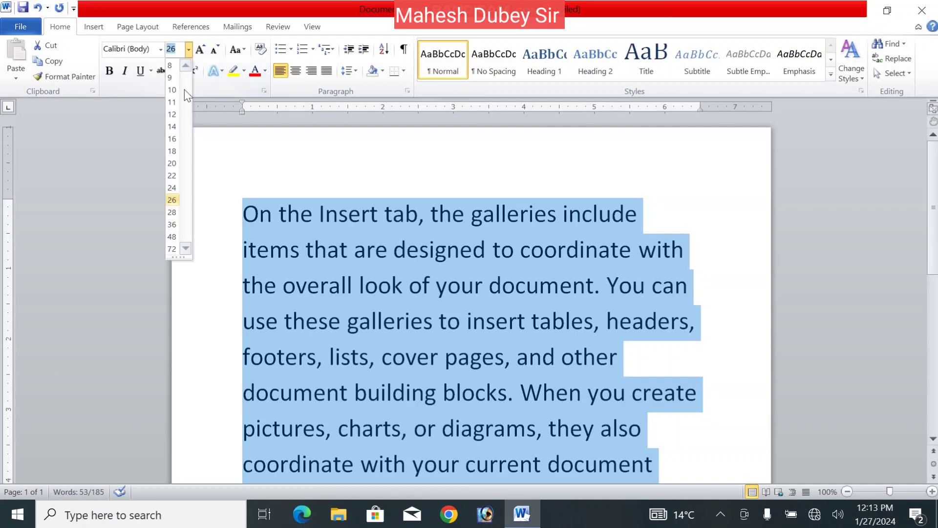
{"action": "left_click", "coordinate": [175, 116]}
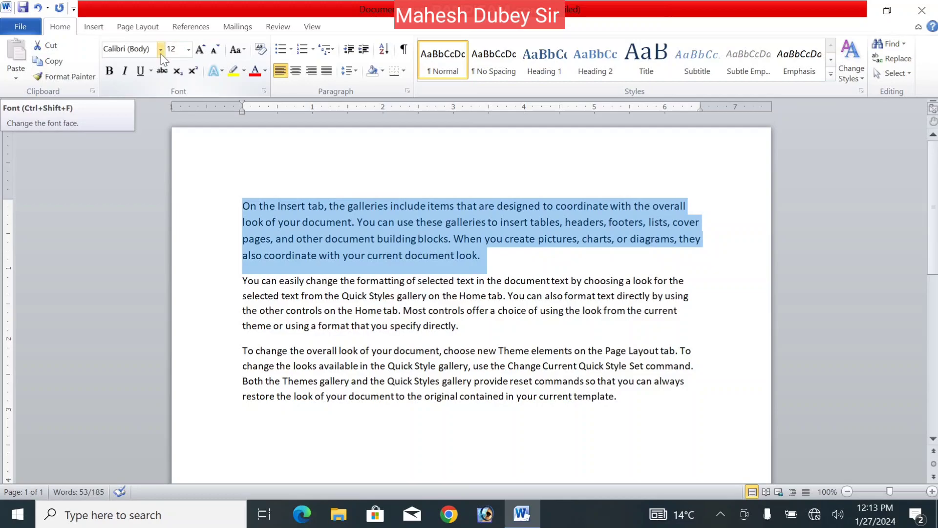
Step: Change the first paragraph's font to Algerian, and replace that with Bahnschrift SemiBold SemiConden
{"action": "left_click", "coordinate": [160, 50]}
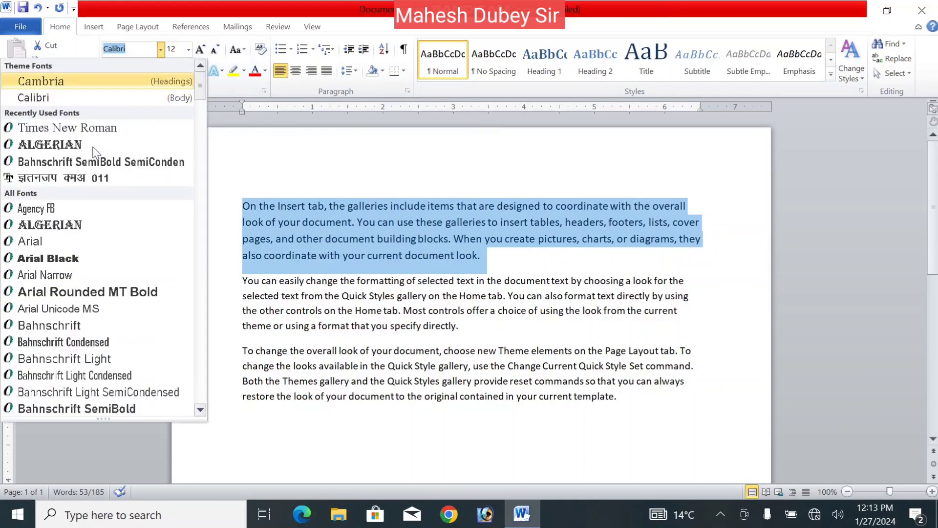
{"action": "left_click", "coordinate": [74, 145]}
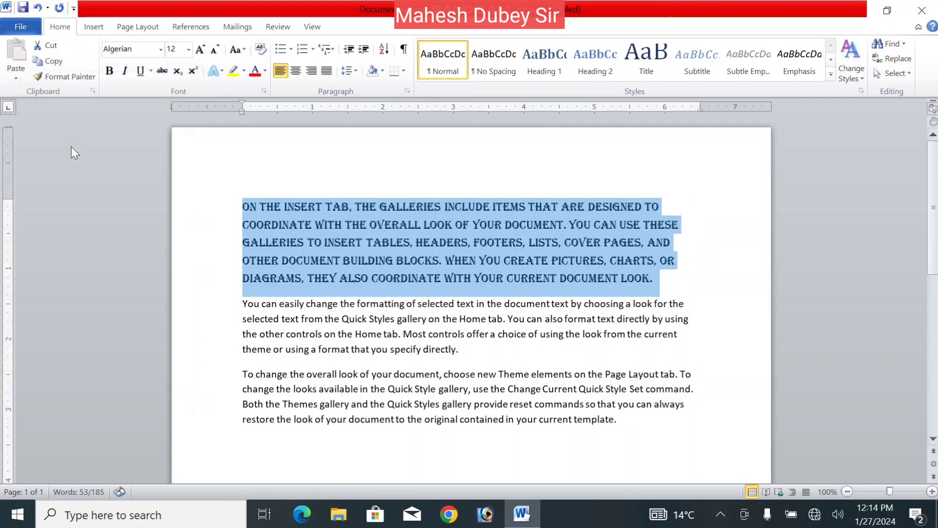
{"action": "left_click", "coordinate": [160, 51]}
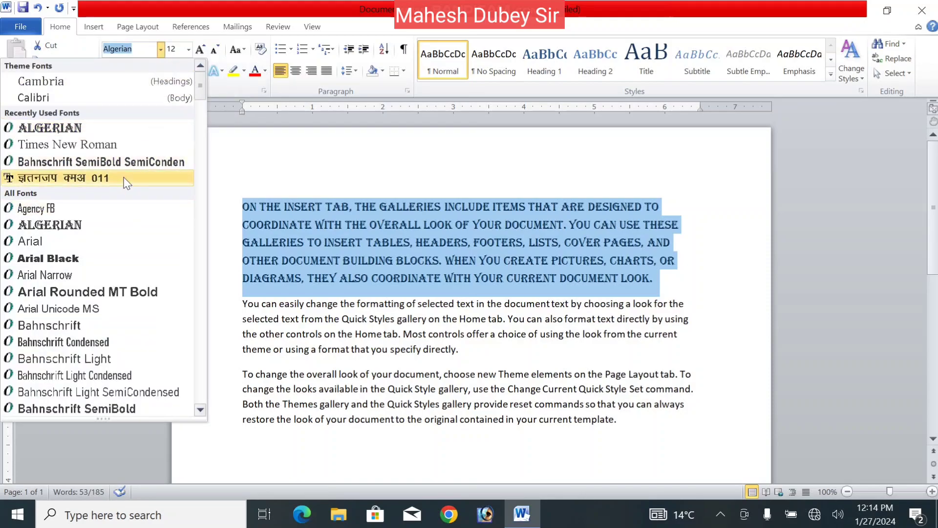
{"action": "left_click", "coordinate": [129, 162]}
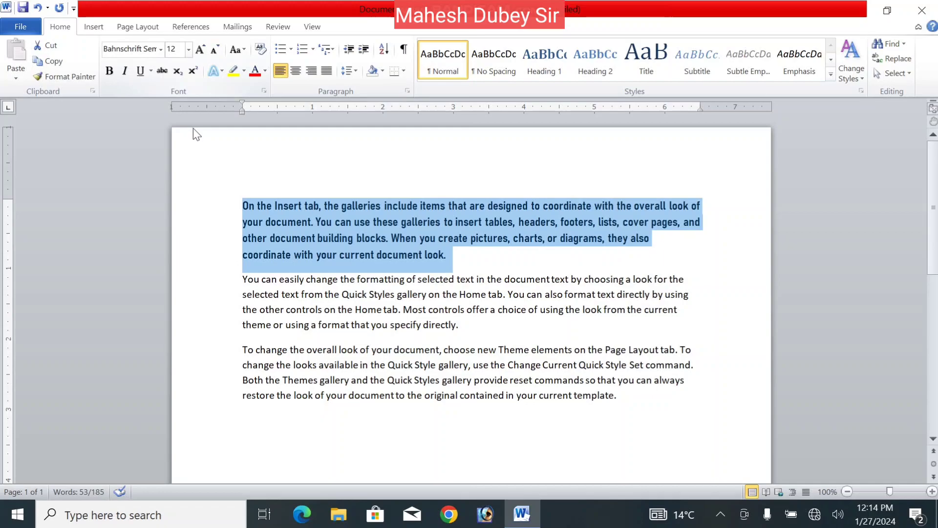
Step: Set the first paragraph's font to French Script MT
{"action": "left_click", "coordinate": [160, 50]}
{"action": "left_click", "coordinate": [199, 292]}
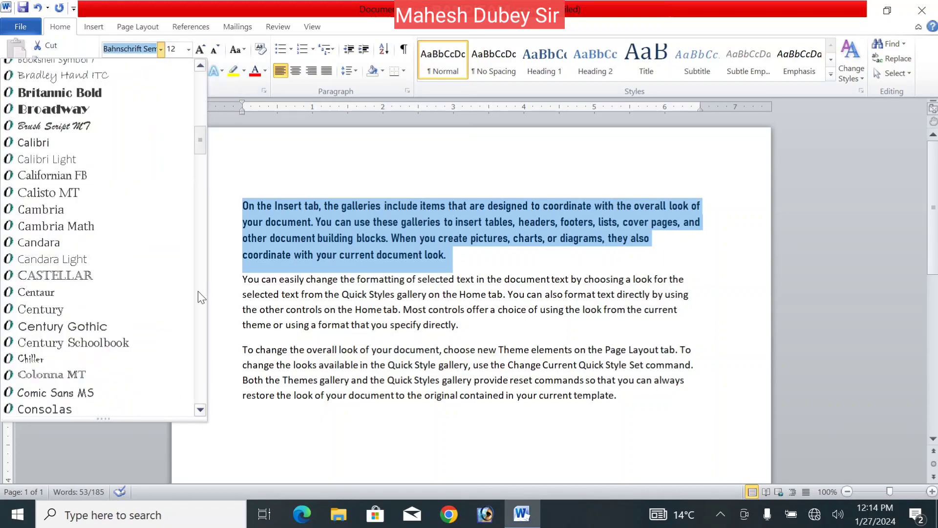
{"action": "left_click", "coordinate": [199, 292]}
{"action": "left_click", "coordinate": [198, 292]}
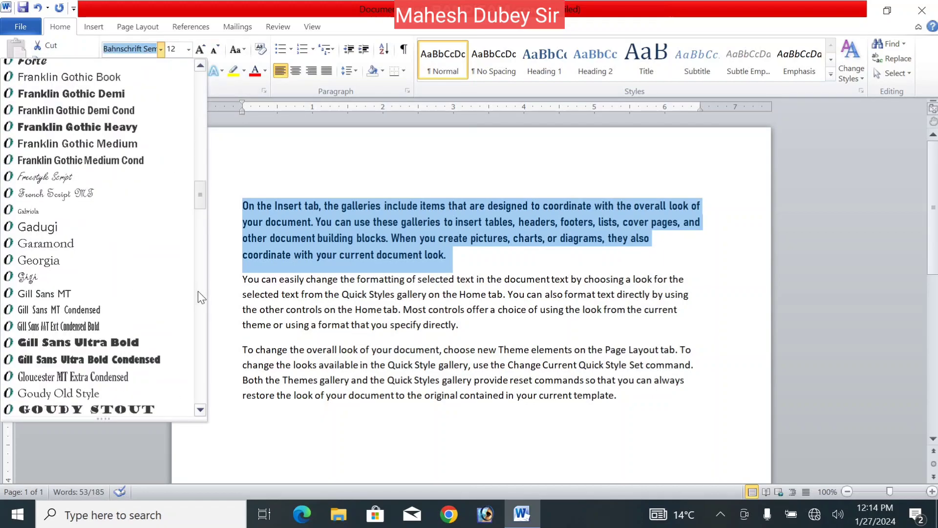
{"action": "left_click", "coordinate": [78, 197]}
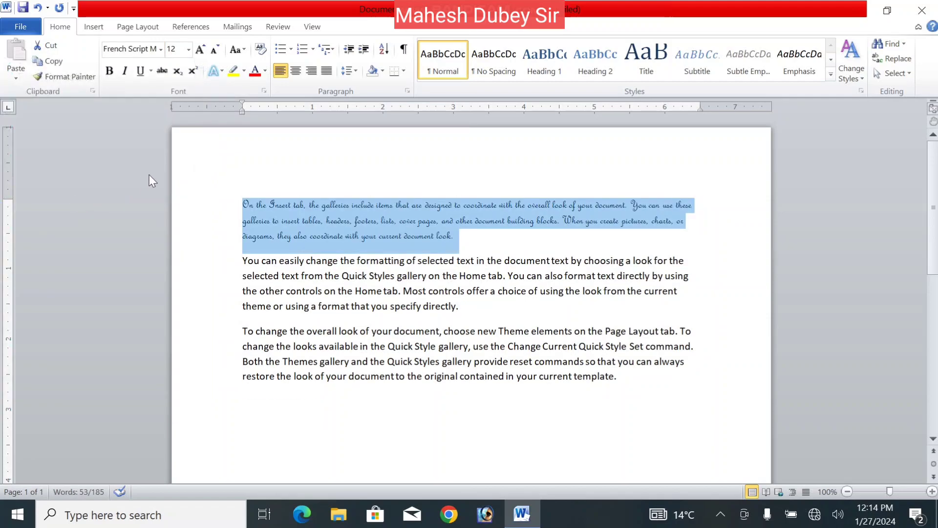
Step: Enlarge the first paragraph's font size stepwise to 20
{"action": "left_click", "coordinate": [200, 50]}
{"action": "left_click", "coordinate": [200, 49]}
{"action": "left_click", "coordinate": [200, 50]}
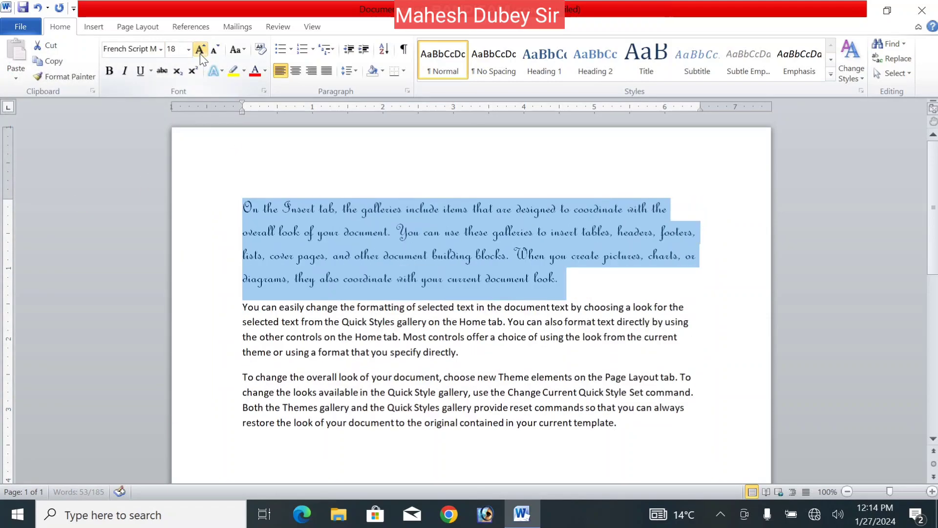
{"action": "left_click", "coordinate": [200, 49]}
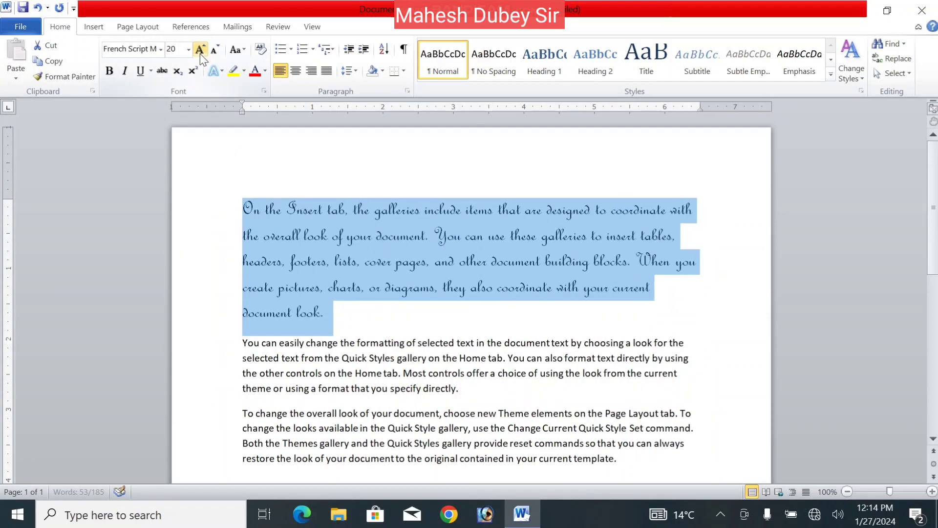
Step: Set the first paragraph's font to the Hindi typeface Kruti Dev 011
{"action": "left_click", "coordinate": [163, 50]}
{"action": "left_click_drag", "start_coordinate": [200, 86], "coordinate": [200, 223]}
{"action": "left_click", "coordinate": [81, 305]}
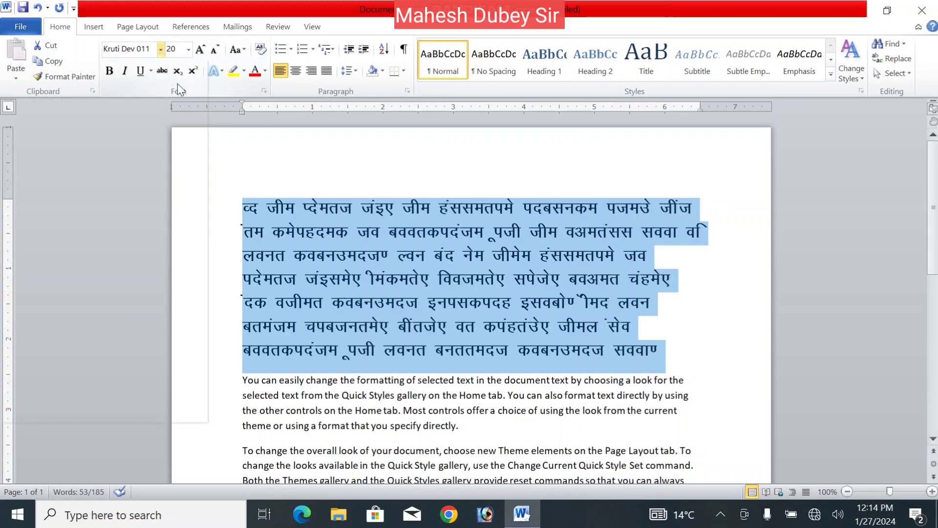
Step: Set the first paragraph's font to Webdings and view the whole symbol paragraph
{"action": "left_click_drag", "start_coordinate": [199, 87], "coordinate": [201, 372]}
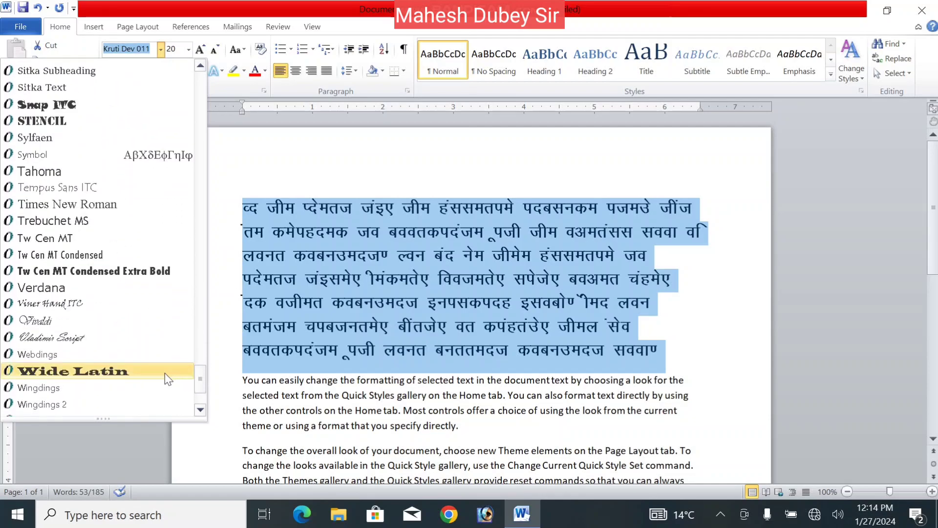
{"action": "left_click", "coordinate": [119, 355]}
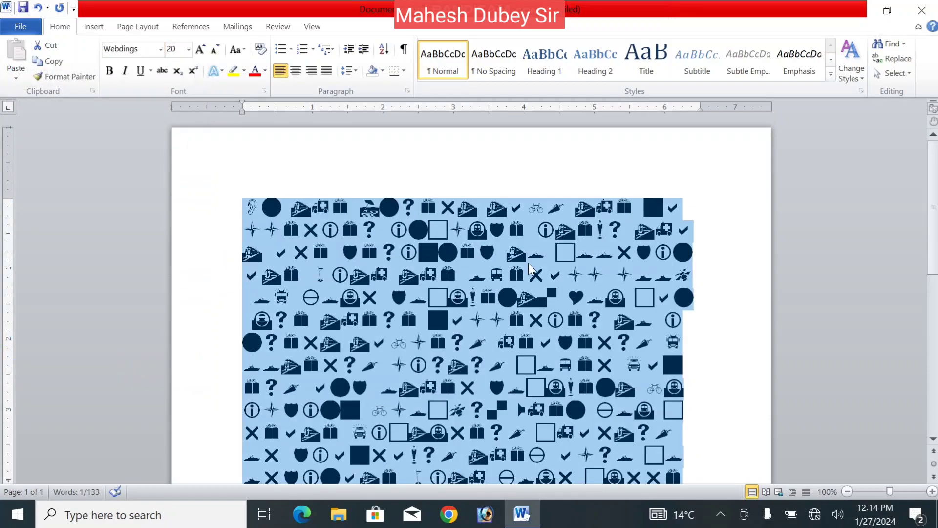
{"action": "left_click_drag", "start_coordinate": [934, 176], "coordinate": [934, 206]}
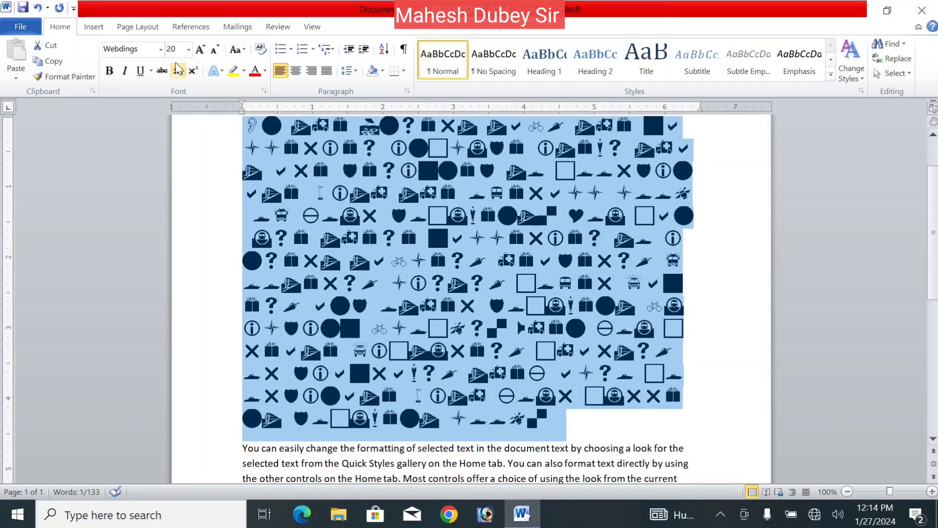
Step: Browse the complete font list and choose Webdings for the selected first paragraph again
{"action": "left_click", "coordinate": [160, 49]}
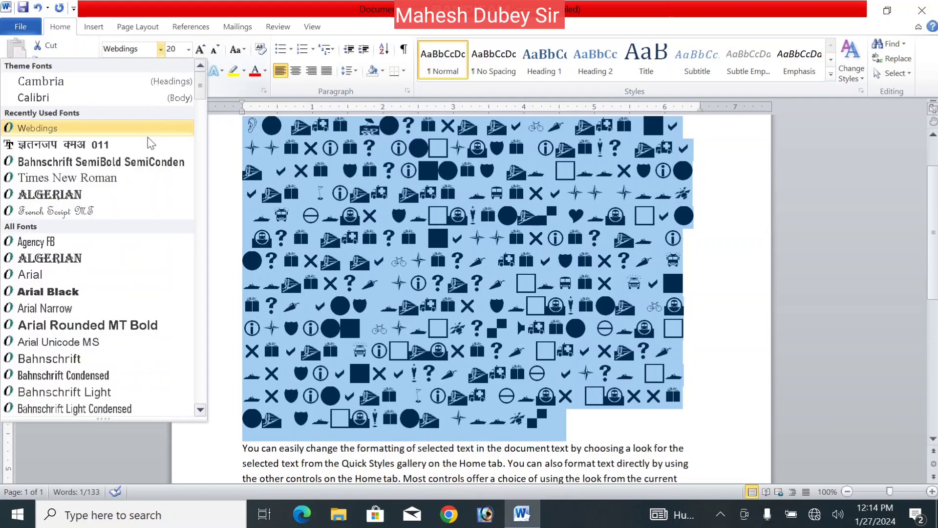
{"action": "left_click_drag", "start_coordinate": [204, 81], "coordinate": [204, 390]}
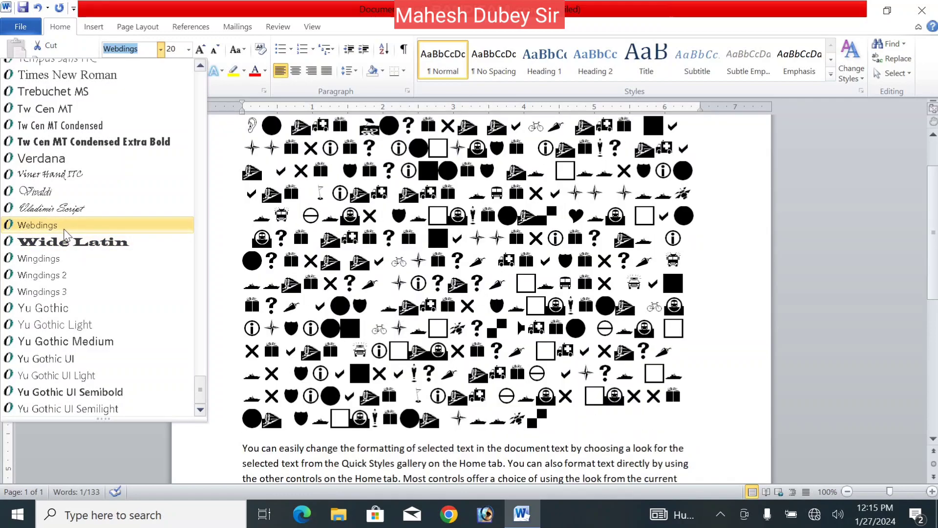
{"action": "left_click", "coordinate": [64, 229]}
Step: Enter a run of random letters inside the fifth line of the Webdings paragraph to produce symbols
{"action": "left_click", "coordinate": [374, 225]}
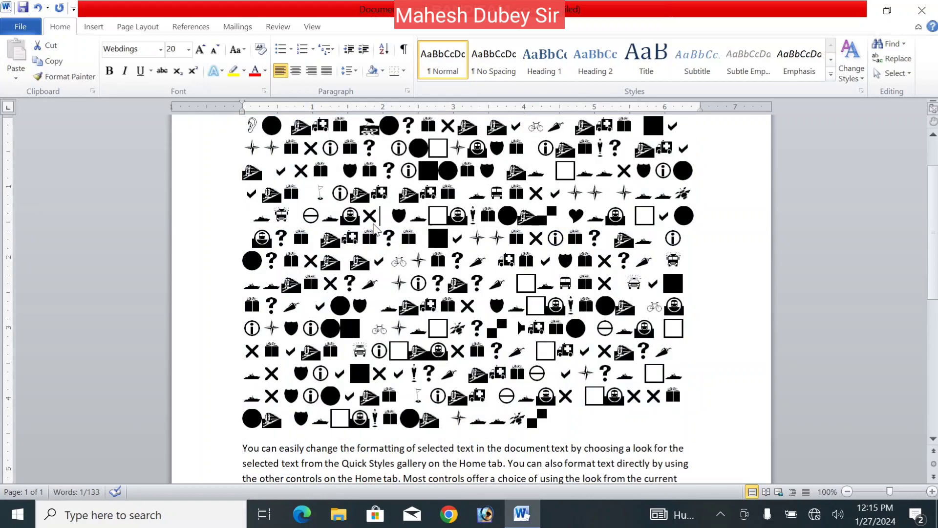
{"action": "type", "text": "aqw"}
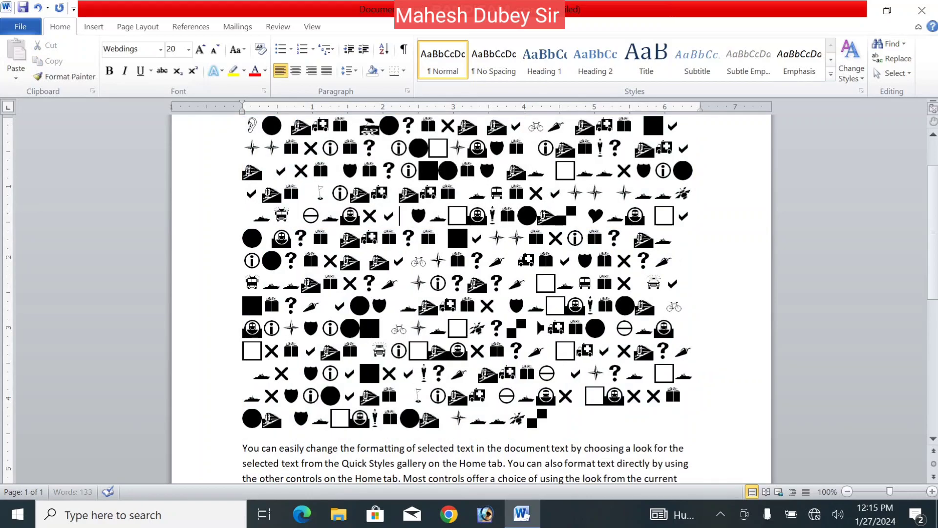
{"action": "type", "text": "eryci"}
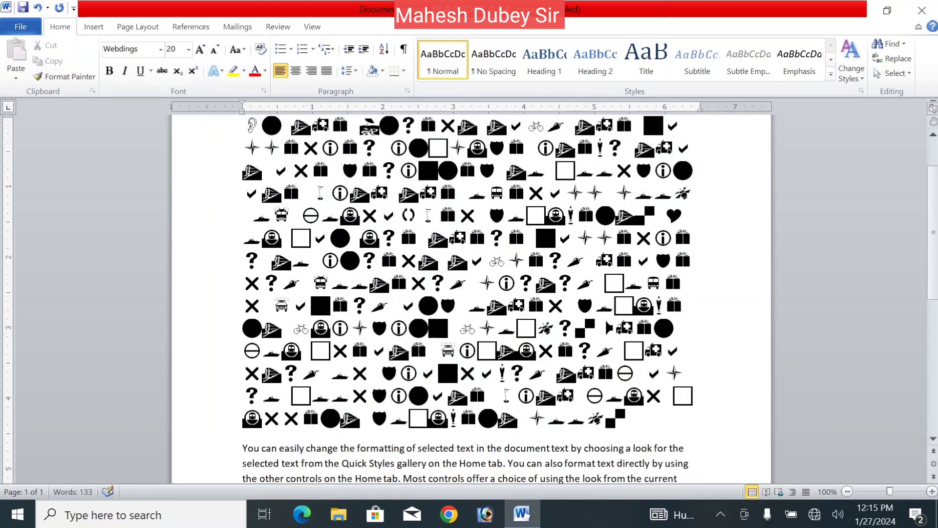
{"action": "type", "text": "cbbbc"}
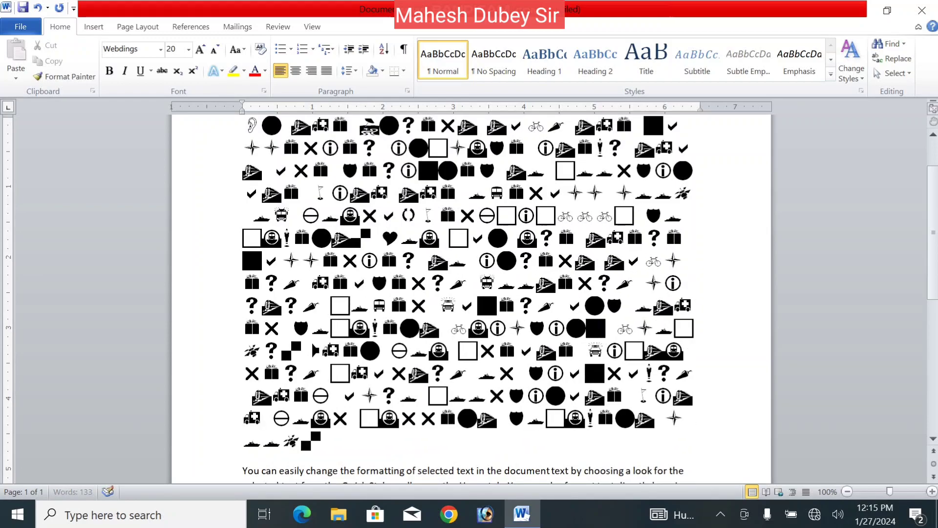
{"action": "type", "text": "mmjjjg"}
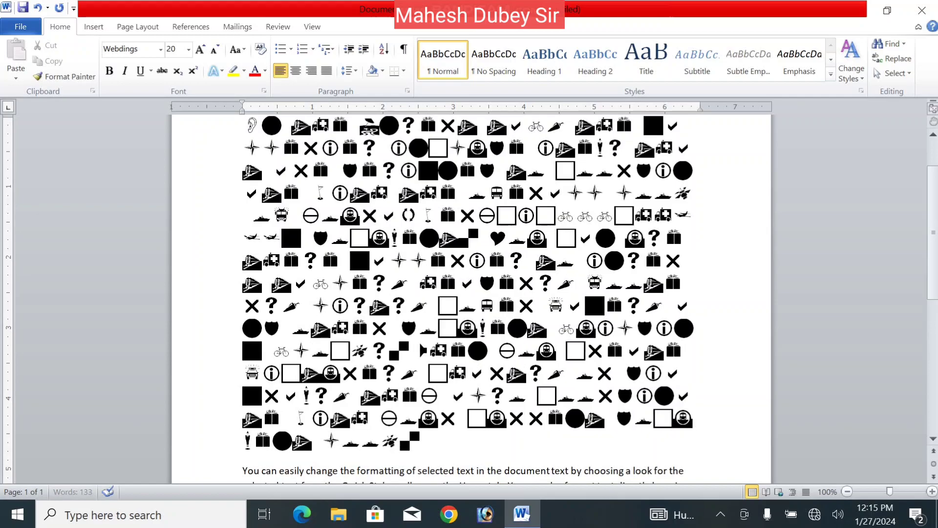
{"action": "type", "text": "gggnnnn"}
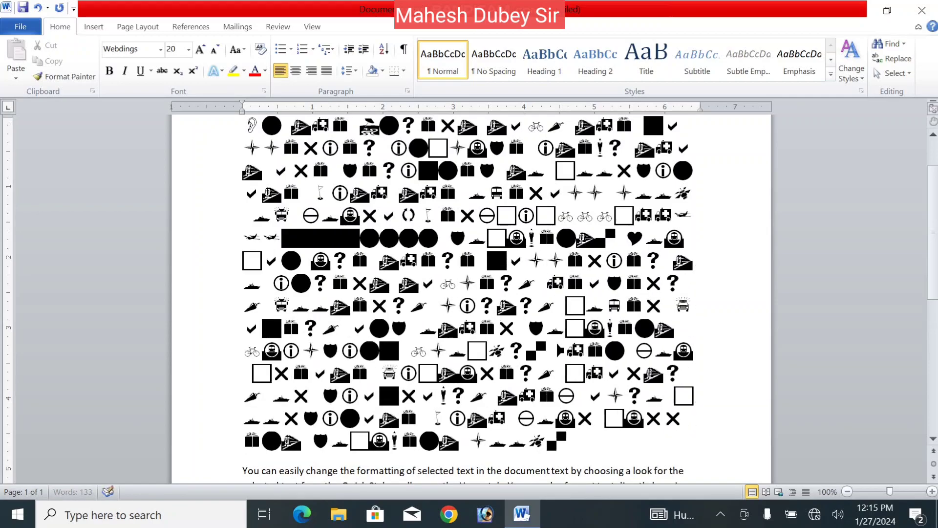
{"action": "type", "text": "nnssUU"}
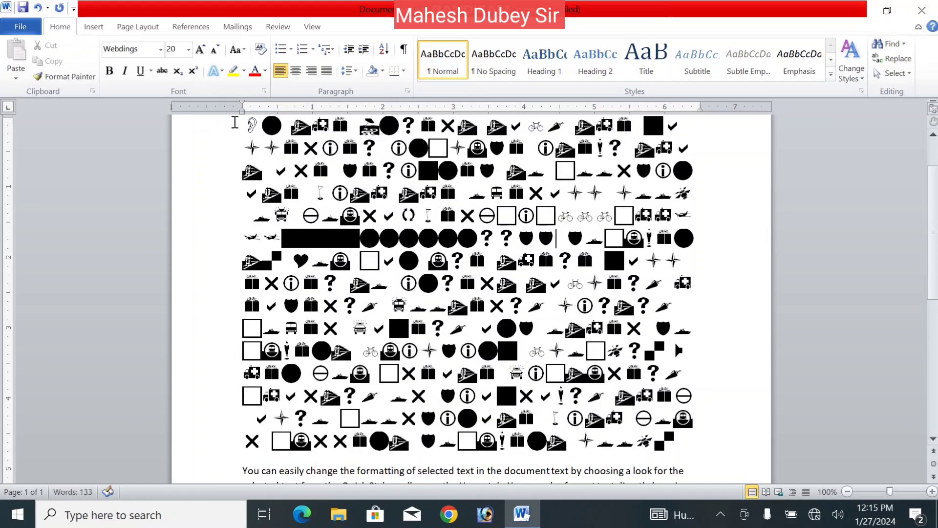
Step: Delete the whole Webdings symbol paragraph together with its leftover empty line
{"action": "left_click_drag", "start_coordinate": [250, 137], "coordinate": [675, 449]}
{"action": "key", "text": "Delete"}
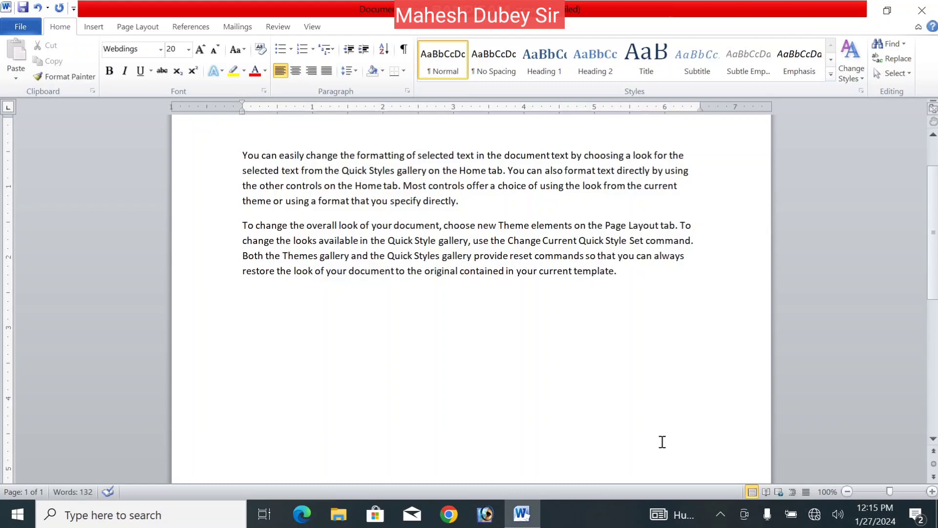
{"action": "key", "text": "Delete"}
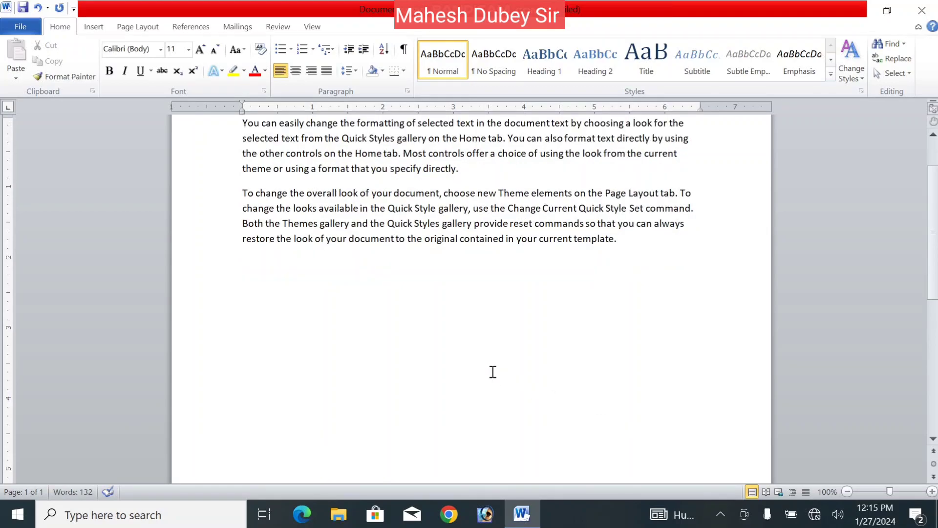
Step: Add an empty line between the two remaining paragraphs and insert the clip art of a white house beside a pond there
{"action": "scroll", "coordinate": [902, 280], "scroll_direction": "up", "scroll_amount": 2}
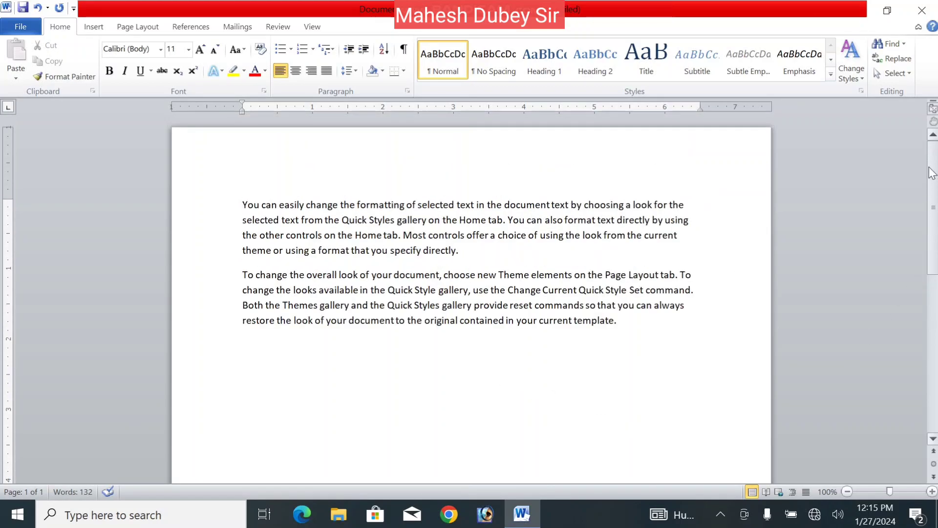
{"action": "left_click", "coordinate": [464, 253]}
{"action": "key", "text": "Return"}
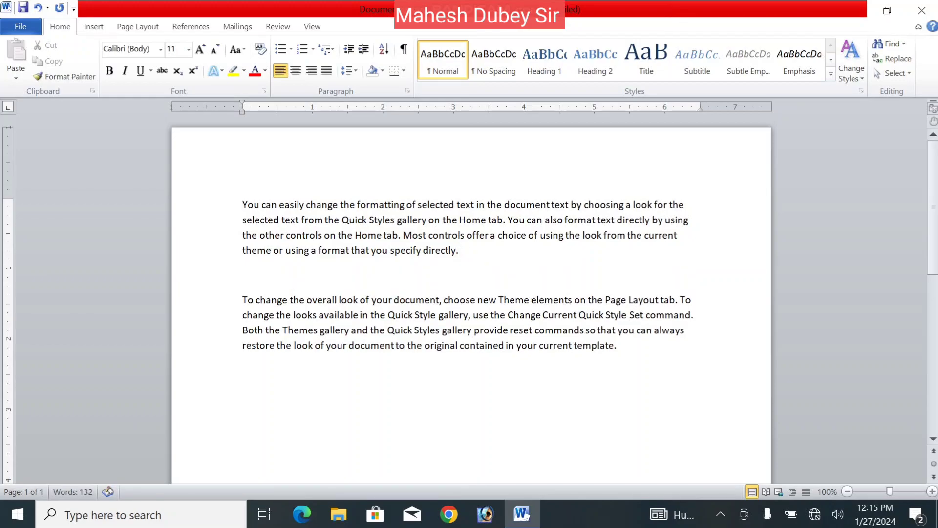
{"action": "left_click", "coordinate": [99, 29]}
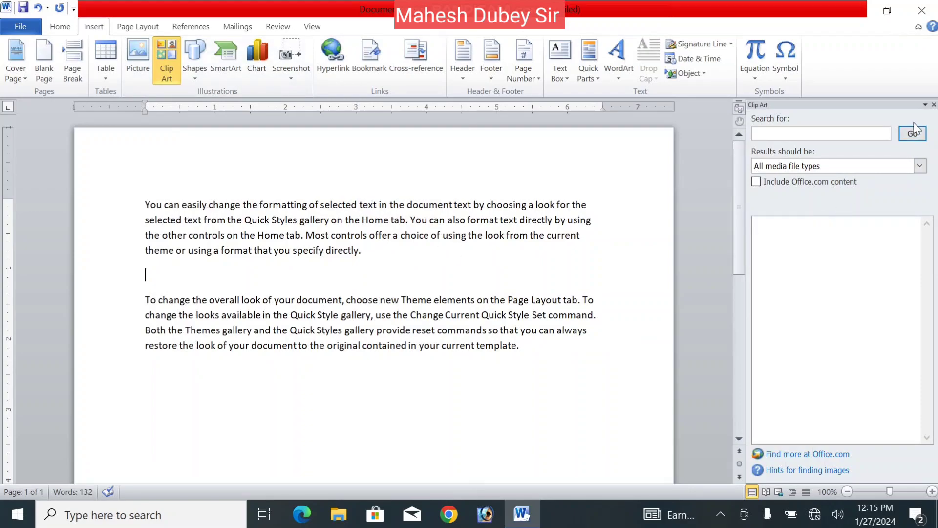
{"action": "left_click", "coordinate": [913, 133]}
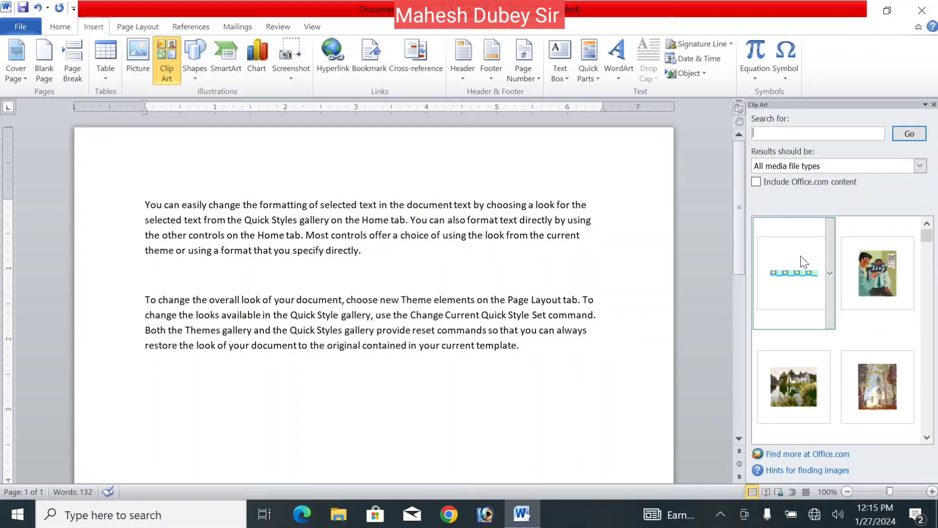
{"action": "left_click", "coordinate": [778, 389]}
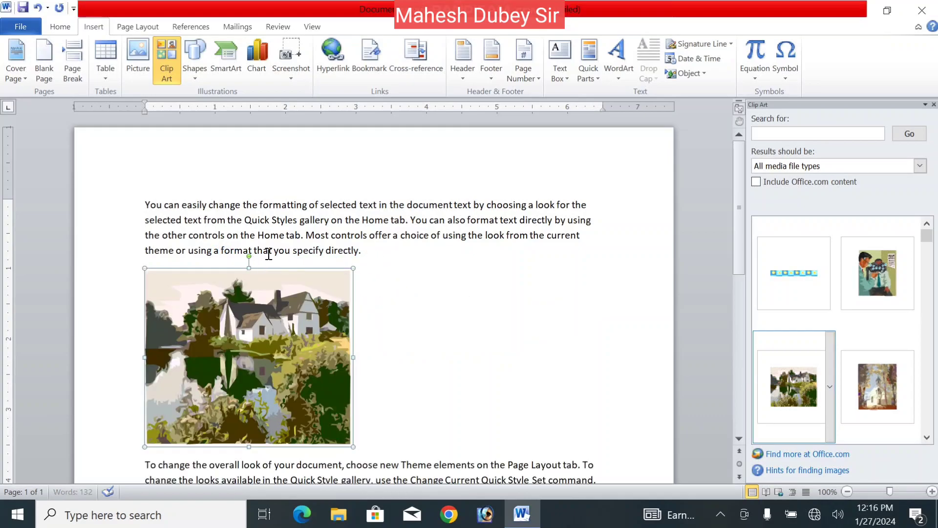
Step: Shrink the house picture to about 0.99" high by 1.15" wide and close the clip art search
{"action": "left_click_drag", "start_coordinate": [145, 268], "coordinate": [272, 376]}
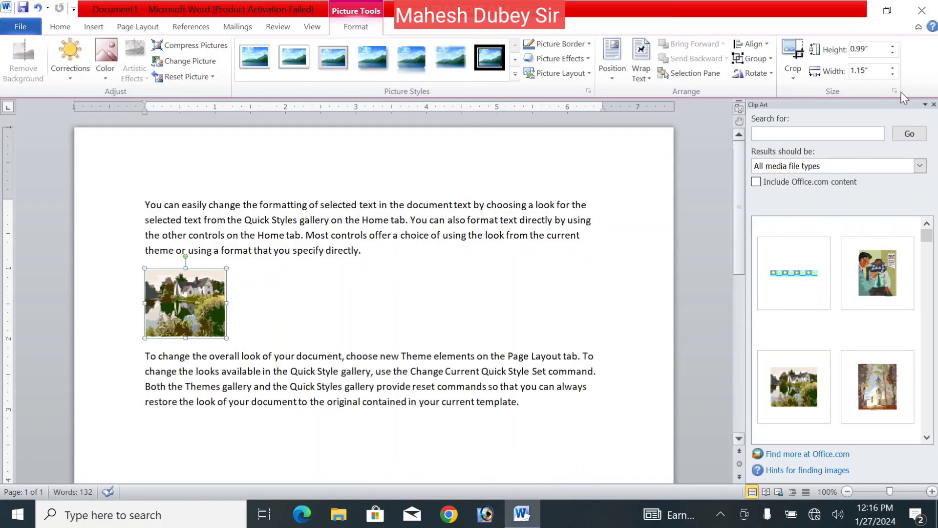
{"action": "left_click", "coordinate": [933, 105]}
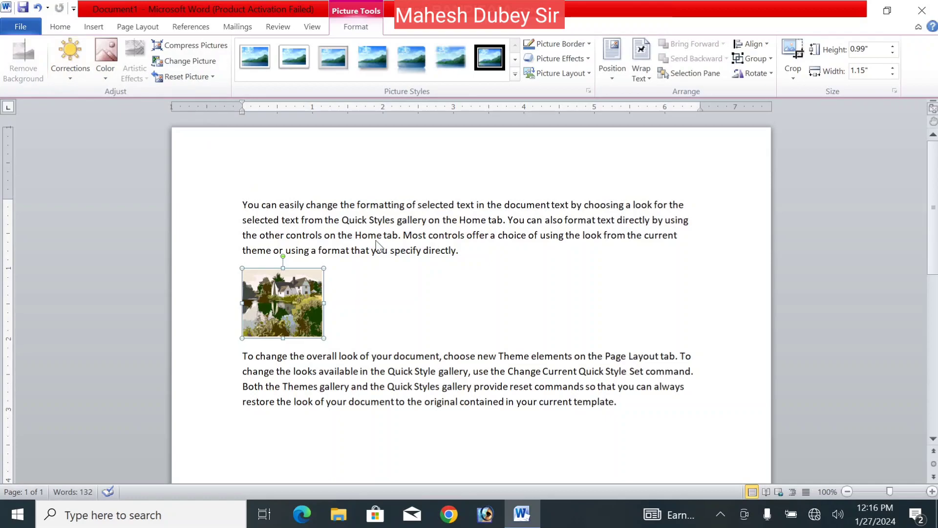
Step: Color the first paragraph's text from "You can easily" to "controls on the Home" red and enlarge it to size 16
{"action": "left_click_drag", "start_coordinate": [382, 236], "coordinate": [243, 206]}
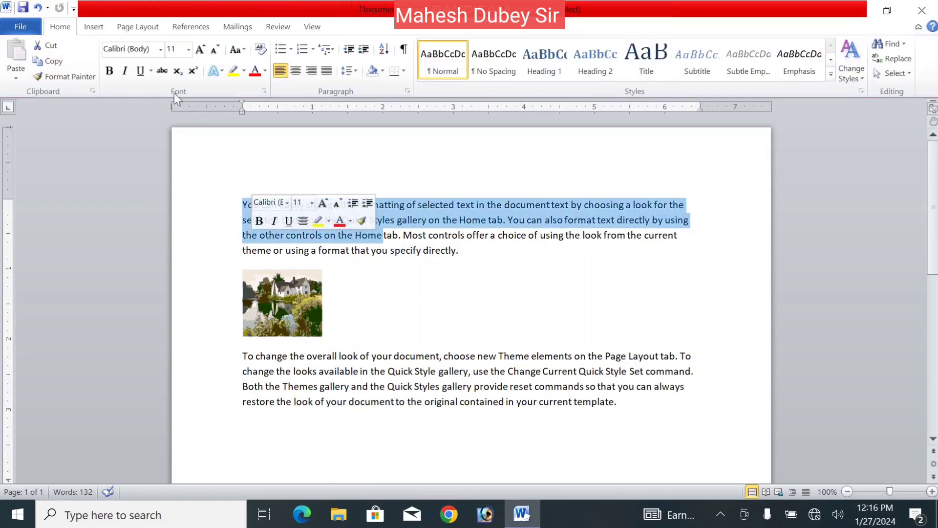
{"action": "left_click", "coordinate": [265, 71]}
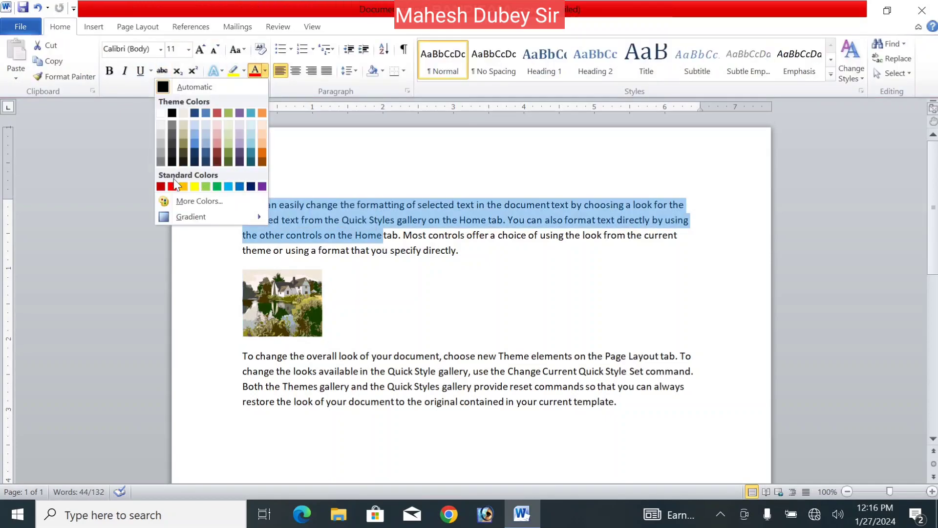
{"action": "left_click", "coordinate": [172, 187]}
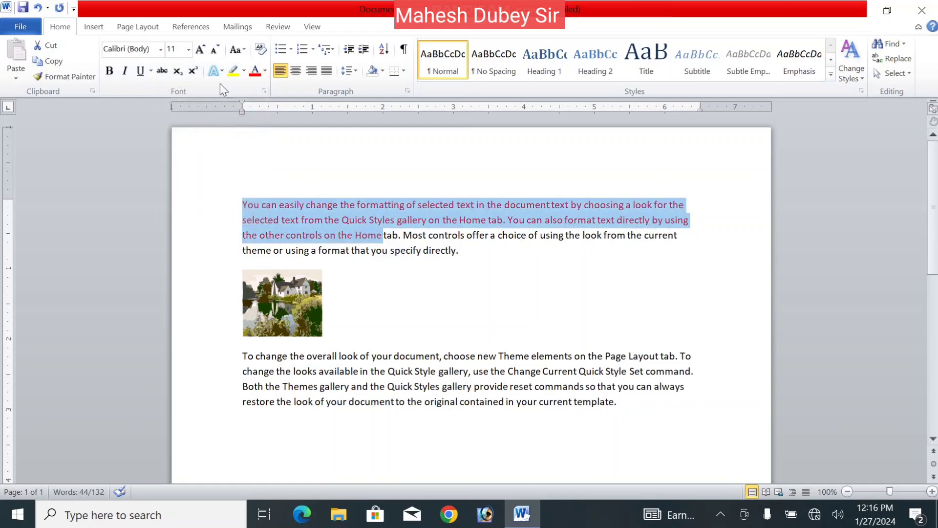
{"action": "left_click", "coordinate": [200, 49]}
{"action": "left_click", "coordinate": [200, 49]}
{"action": "left_click", "coordinate": [200, 49]}
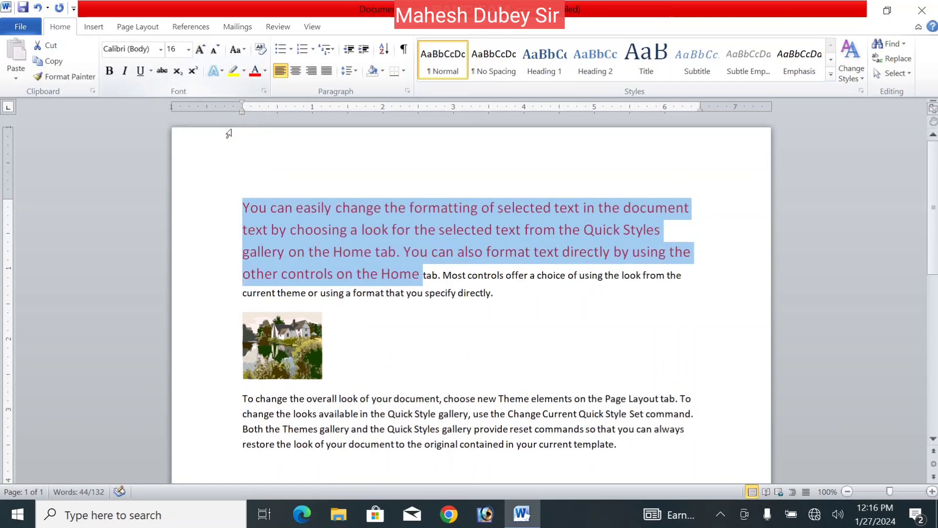
{"action": "left_click", "coordinate": [286, 213]}
Step: Copy everything from the red text through "To change the overall look of your document," and start a new line below the last paragraph
{"action": "left_click_drag", "start_coordinate": [235, 186], "coordinate": [444, 400]}
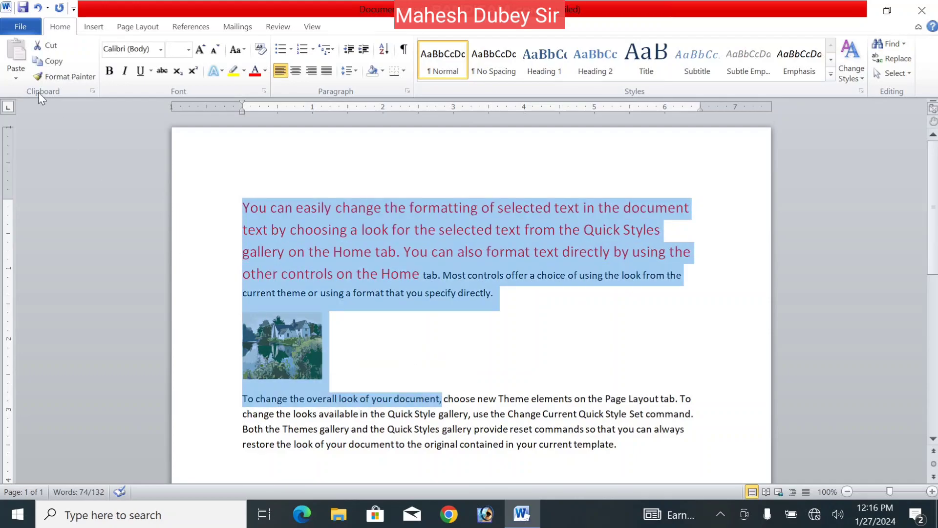
{"action": "left_click", "coordinate": [54, 62]}
{"action": "right_click", "coordinate": [934, 210]}
{"action": "left_click_drag", "start_coordinate": [934, 210], "coordinate": [934, 276]}
{"action": "left_click", "coordinate": [642, 277]}
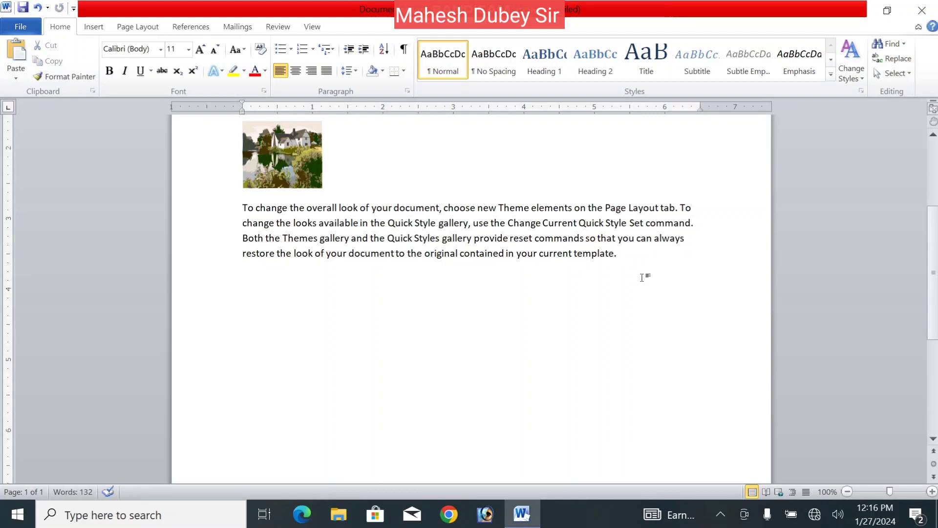
{"action": "key", "text": "Return"}
{"action": "left_click", "coordinate": [654, 268]}
{"action": "left_click", "coordinate": [254, 321]}
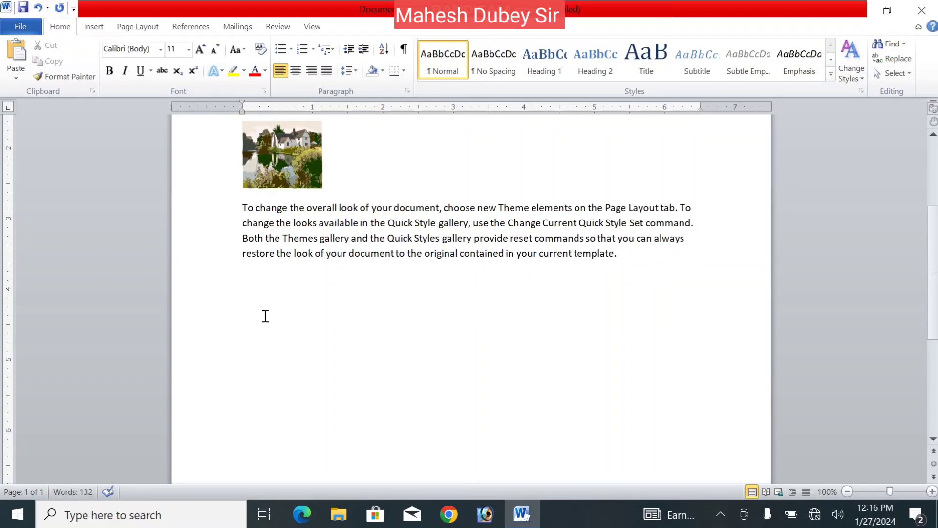
Step: Paste the copied text and picture below the last paragraph with source formatting kept, and undo the paste
{"action": "left_click", "coordinate": [17, 78]}
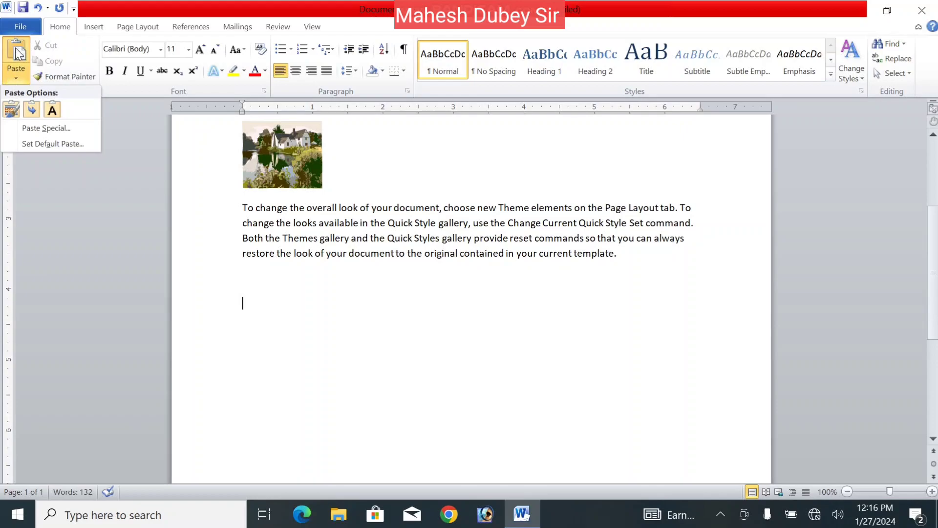
{"action": "left_click", "coordinate": [12, 110]}
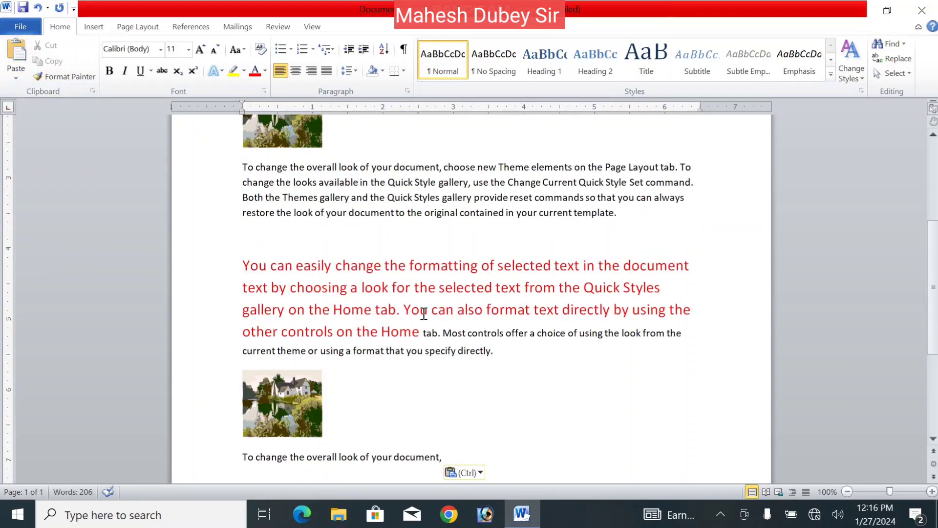
{"action": "key", "text": "ctrl+z"}
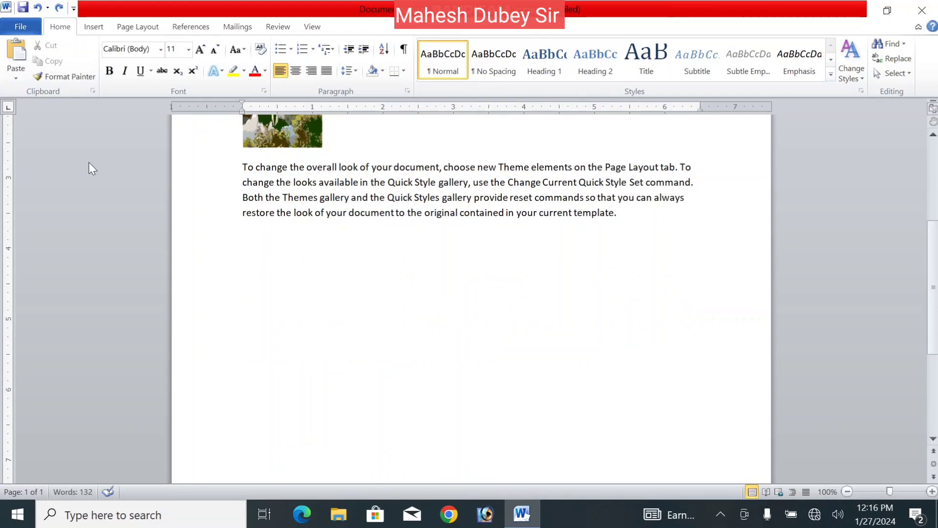
Step: Try pasting the copied passage at the document's end once more, keeping its source formatting
{"action": "left_click", "coordinate": [15, 77]}
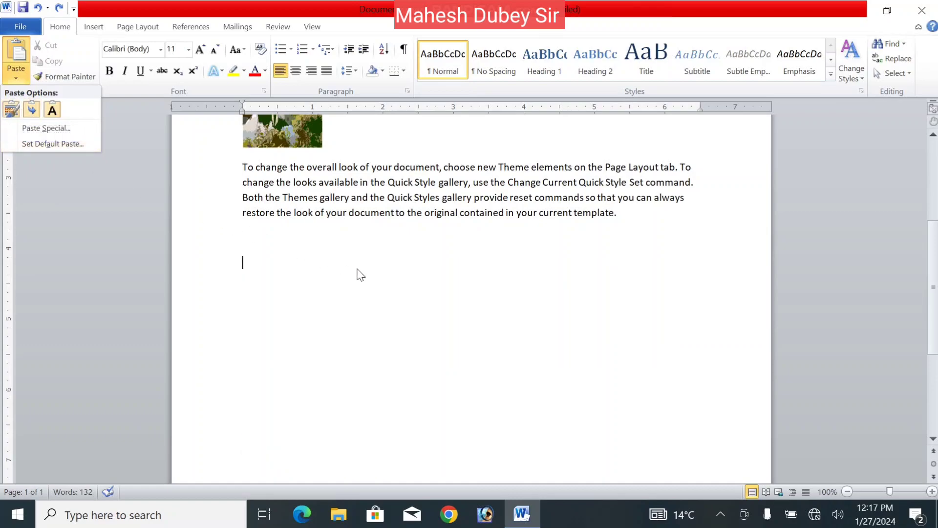
{"action": "left_click", "coordinate": [12, 109]}
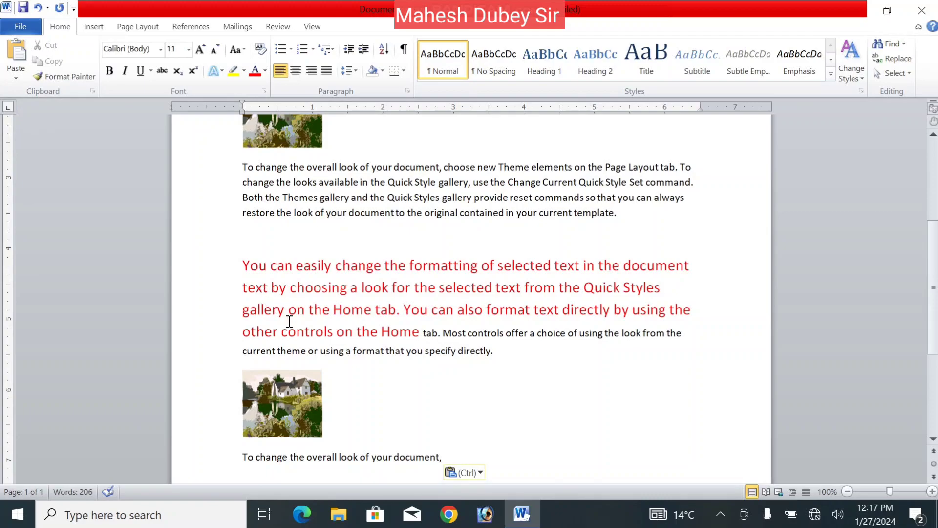
{"action": "key", "text": "ctrl+z"}
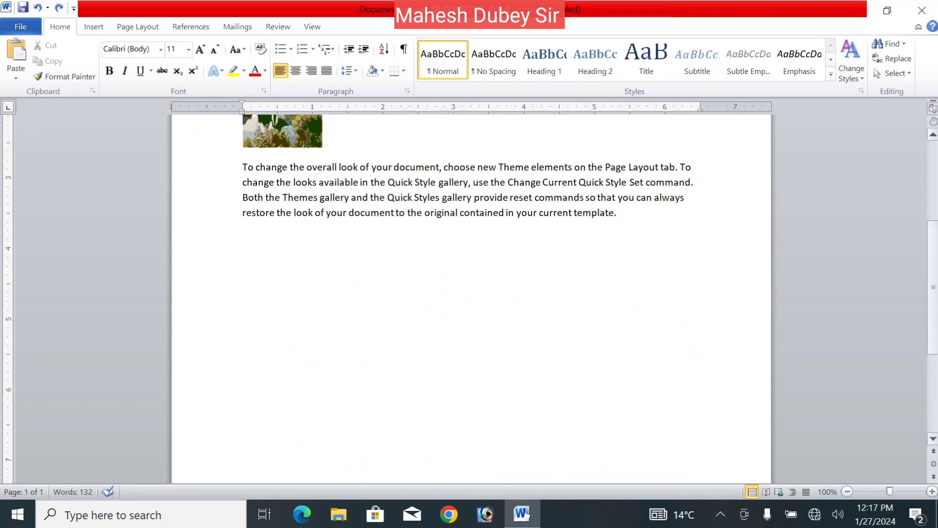
{"action": "key", "text": "ctrl+y"}
Step: Color the phrase "To change the overall look of your document" below the picture red
{"action": "scroll", "coordinate": [275, 206], "scroll_direction": "up", "scroll_amount": 3}
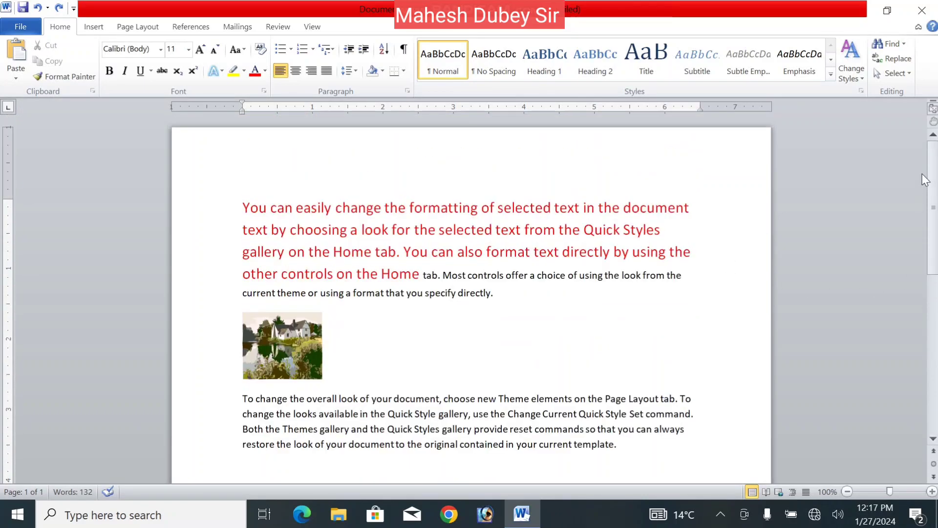
{"action": "left_click", "coordinate": [273, 207]}
{"action": "left_click_drag", "start_coordinate": [240, 205], "coordinate": [520, 217]}
{"action": "left_click_drag", "start_coordinate": [627, 213], "coordinate": [668, 252]}
{"action": "left_click_drag", "start_coordinate": [244, 398], "coordinate": [440, 397]}
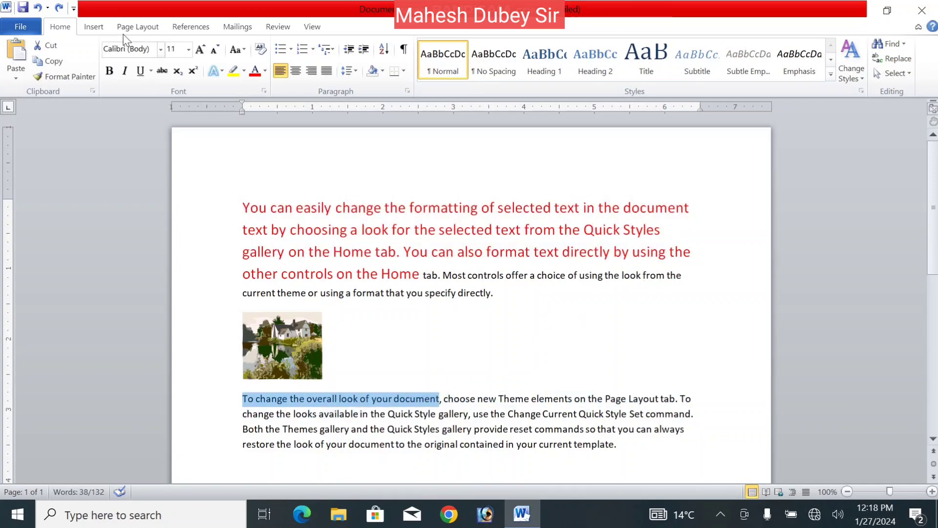
{"action": "left_click", "coordinate": [257, 75]}
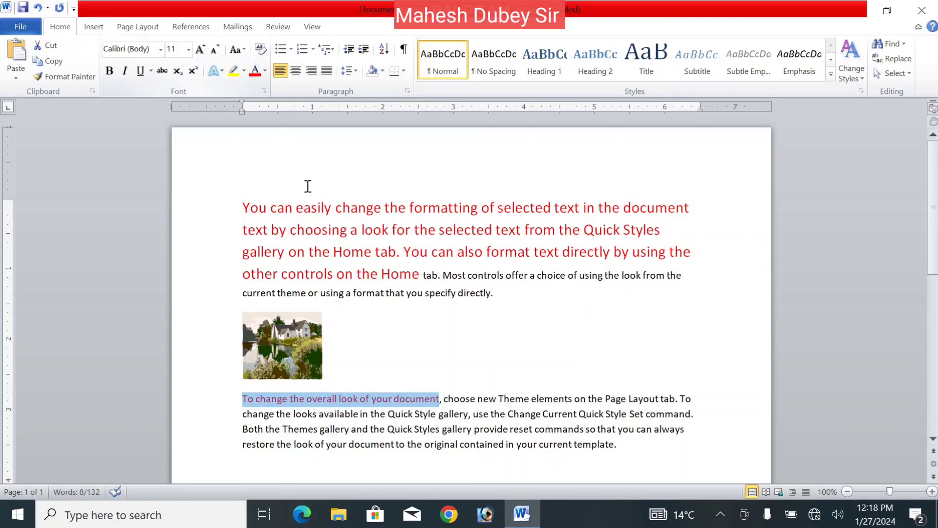
{"action": "left_click", "coordinate": [304, 208]}
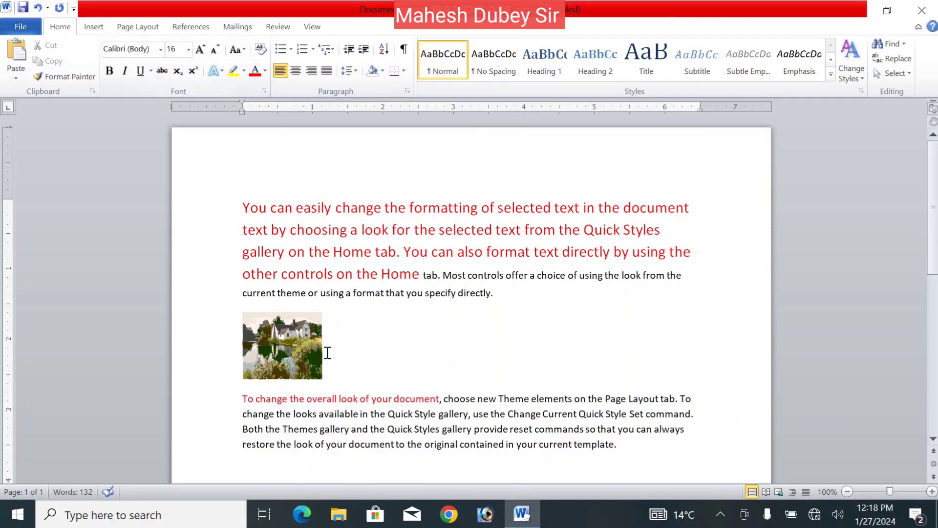
Step: Set the font size of the red phrase "To change the overall look of your document" to 16
{"action": "left_click_drag", "start_coordinate": [241, 398], "coordinate": [440, 398]}
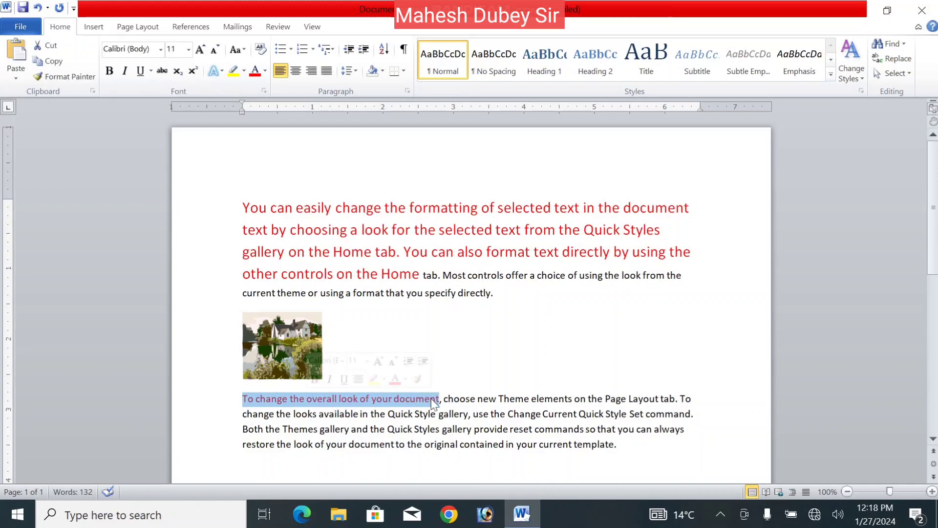
{"action": "left_click", "coordinate": [188, 49]}
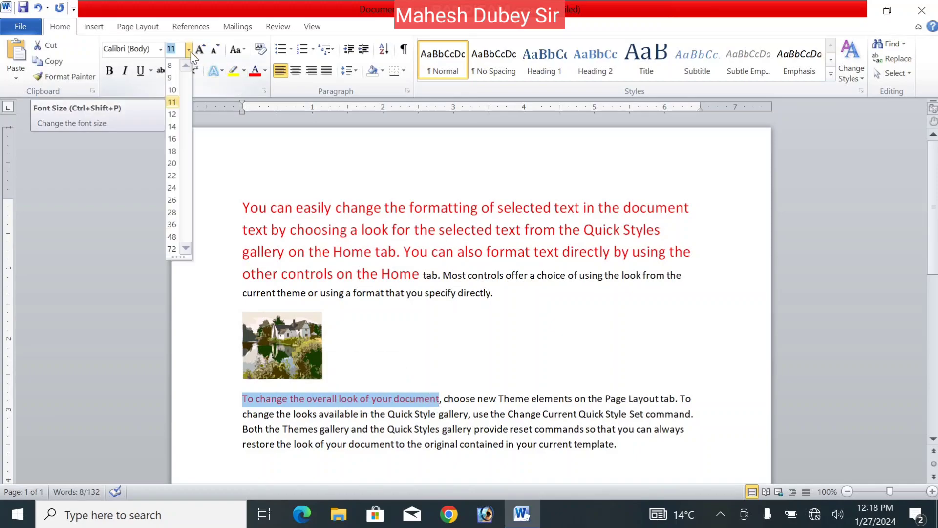
{"action": "left_click", "coordinate": [173, 139]}
{"action": "left_click", "coordinate": [407, 420]}
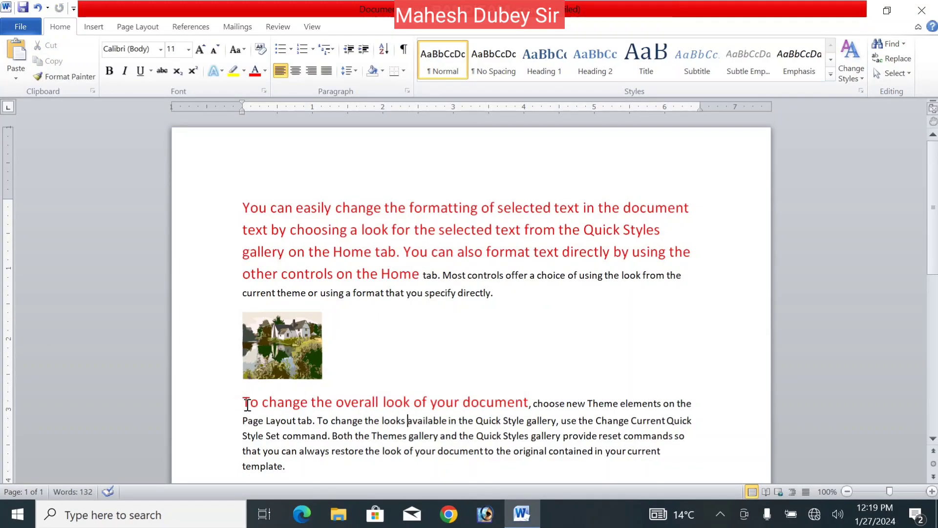
Step: Undo the last font size and red color changes on the phrase "To change the overall look of your document"
{"action": "left_click_drag", "start_coordinate": [242, 402], "coordinate": [524, 400]}
{"action": "key", "text": "ctrl+z"}
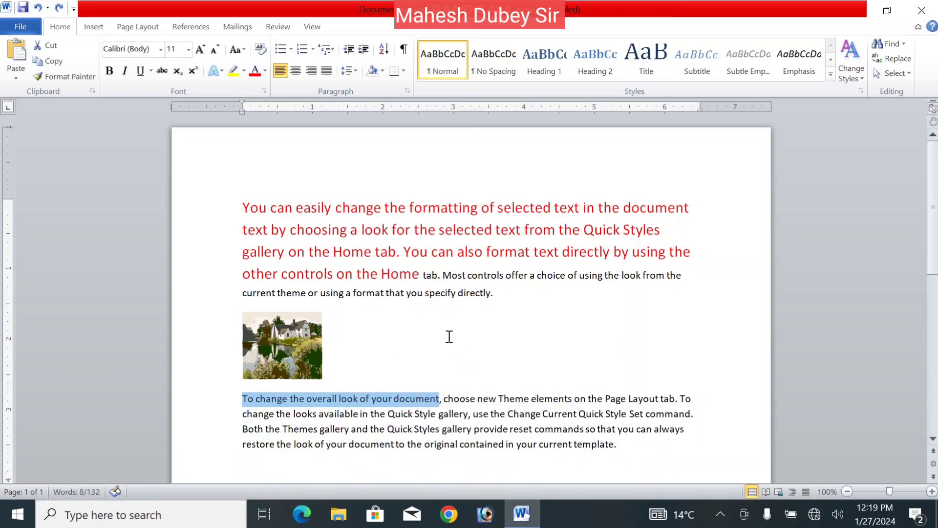
{"action": "key", "text": "ctrl+z"}
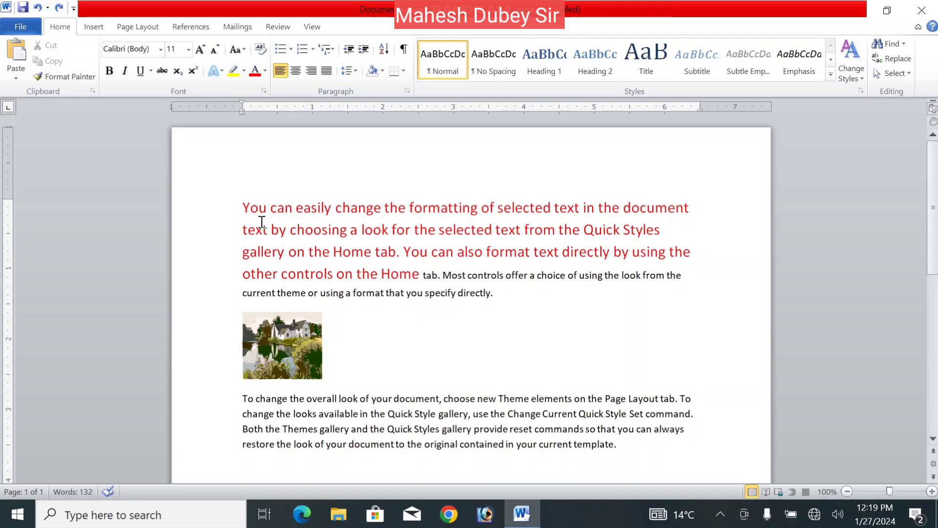
Step: Copy the large red formatting from the opening text onto "Style gallery, use the Change Current" with Format Painter
{"action": "left_click_drag", "start_coordinate": [242, 207], "coordinate": [418, 223]}
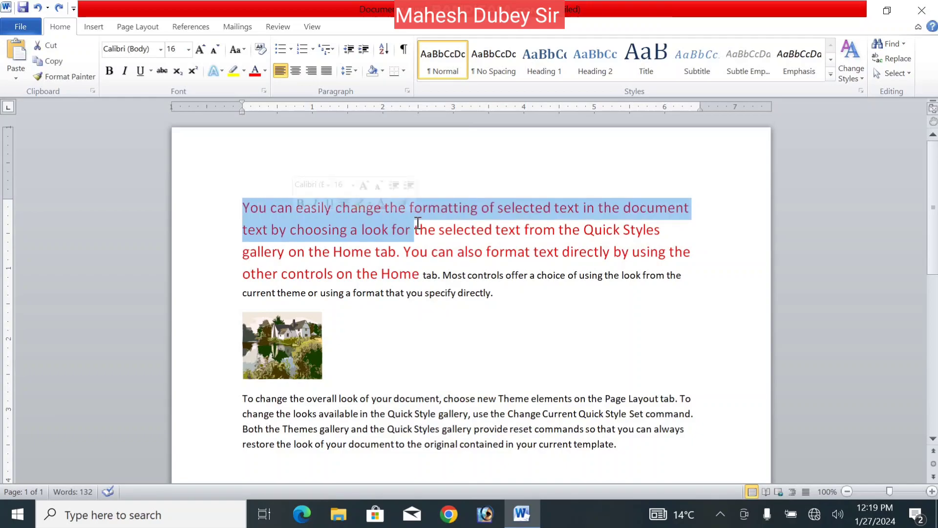
{"action": "left_click", "coordinate": [70, 82]}
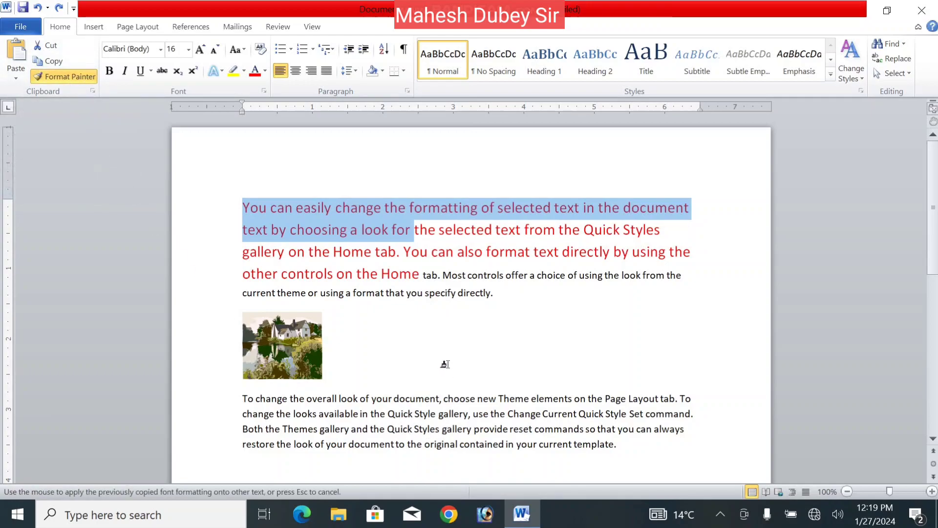
{"action": "mouse_move", "coordinate": [415, 414]}
{"action": "left_mouse_down"}
{"action": "mouse_move", "coordinate": [479, 419]}
{"action": "mouse_move", "coordinate": [572, 409]}
{"action": "left_mouse_up"}
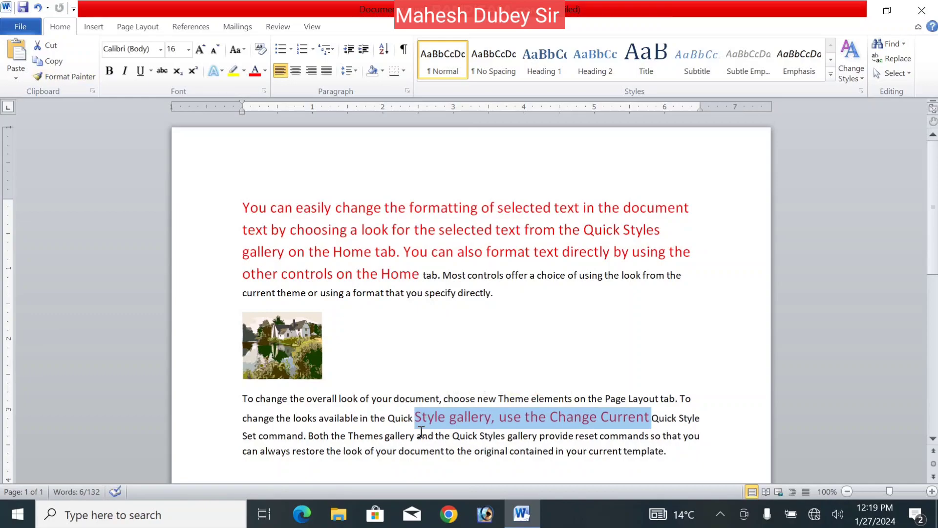
{"action": "left_click", "coordinate": [573, 433]}
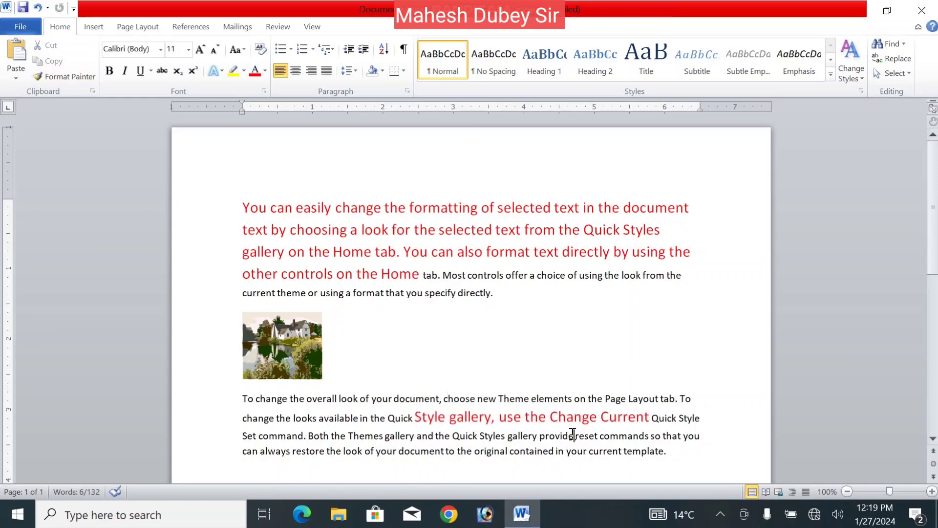
Step: Copy the plain formatting of the last paragraph's closing text onto the large red text of the first paragraph with Format Painter
{"action": "left_click_drag", "start_coordinate": [400, 436], "coordinate": [473, 451]}
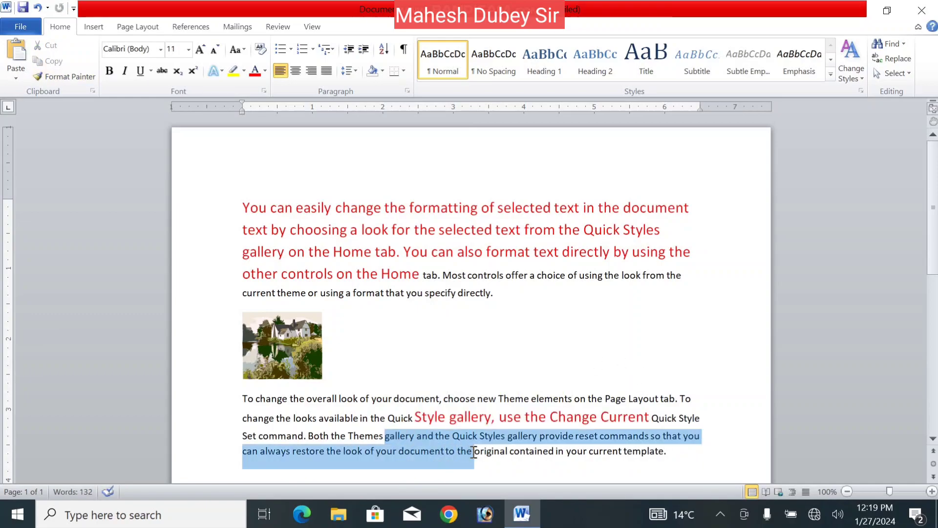
{"action": "left_click", "coordinate": [64, 76]}
{"action": "left_click_drag", "start_coordinate": [243, 208], "coordinate": [440, 274]}
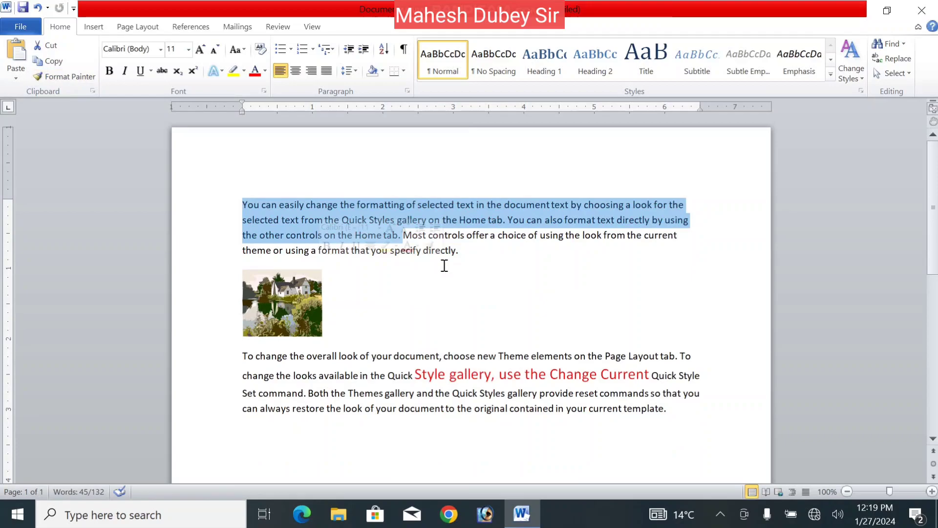
{"action": "left_click", "coordinate": [485, 368]}
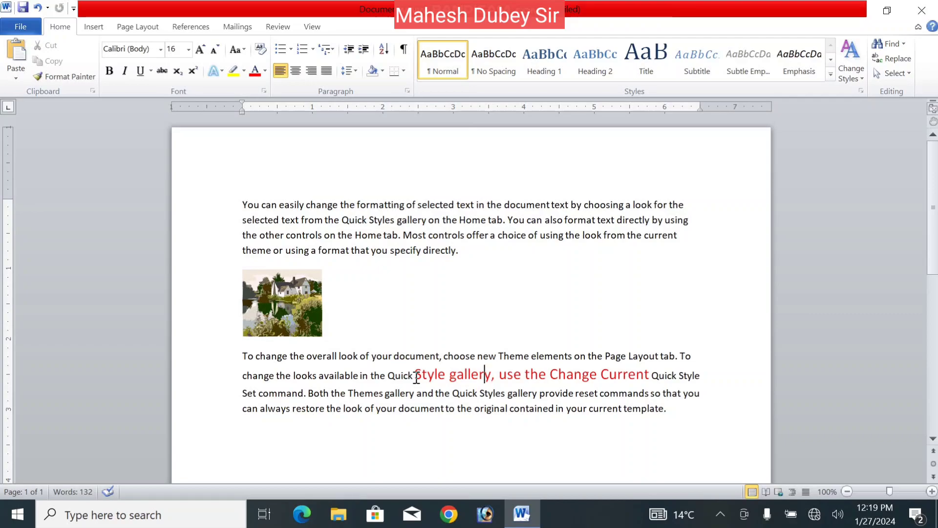
Step: Apply a light blue outlined text effect to the red phrase "Style gallery, use the Change Current"
{"action": "left_click_drag", "start_coordinate": [416, 377], "coordinate": [650, 381]}
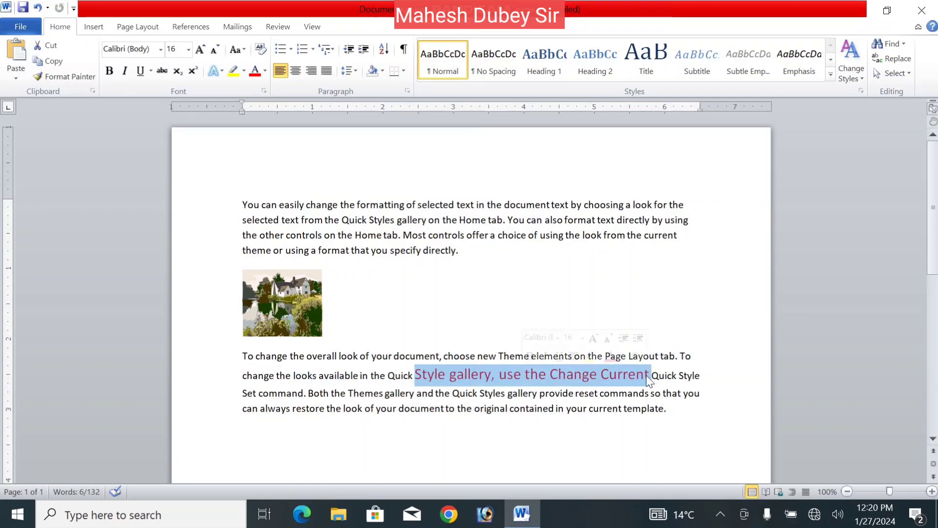
{"action": "left_click", "coordinate": [216, 74]}
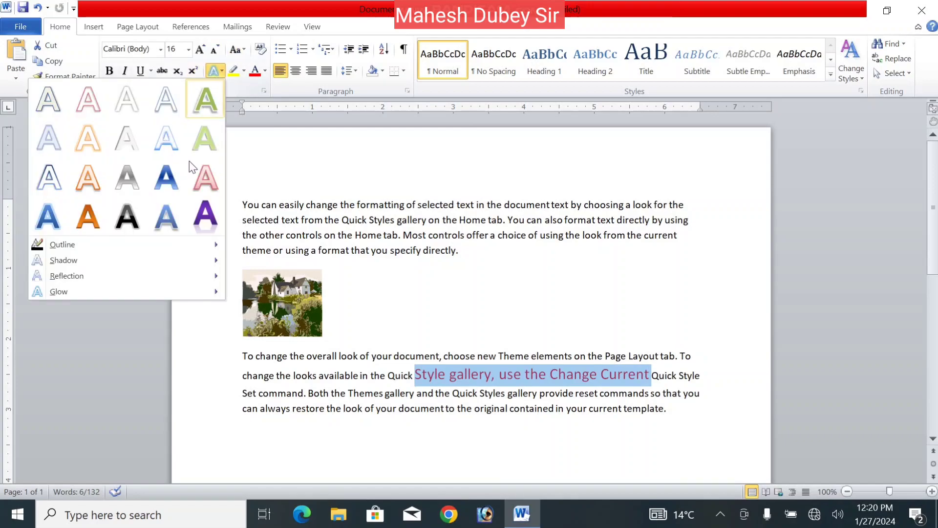
{"action": "left_click", "coordinate": [172, 153]}
{"action": "double_click", "coordinate": [491, 393]}
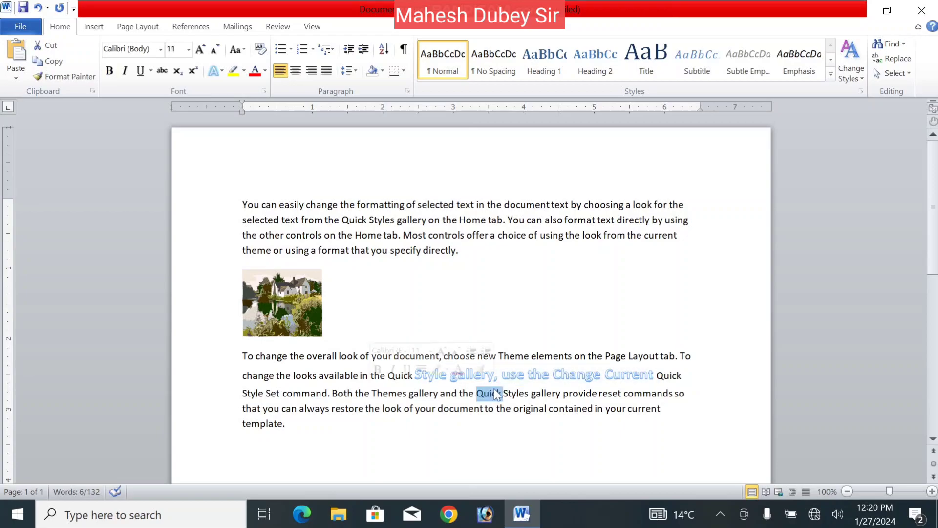
{"action": "left_click", "coordinate": [673, 375]}
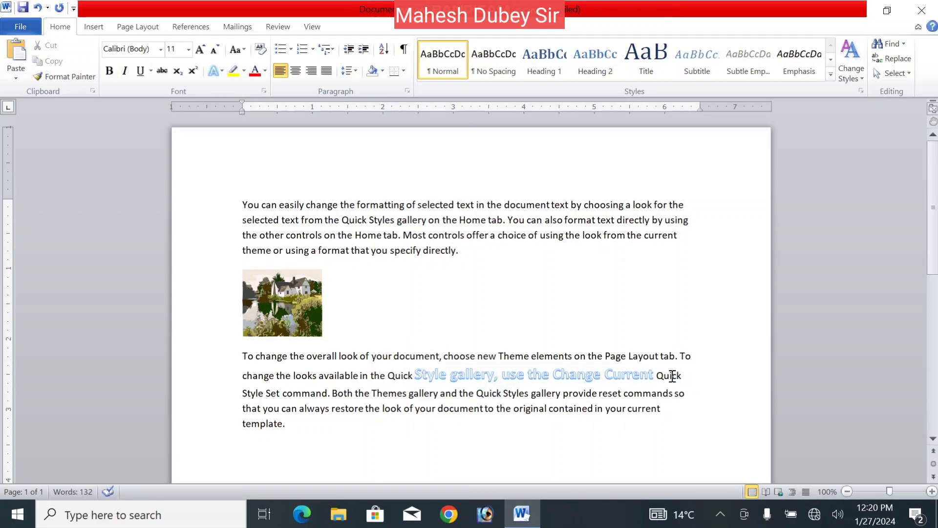
Step: Clear all formatting from "available in the Quick Style gallery, use the Change Current Quick" in the last paragraph
{"action": "left_click_drag", "start_coordinate": [673, 376], "coordinate": [351, 372]}
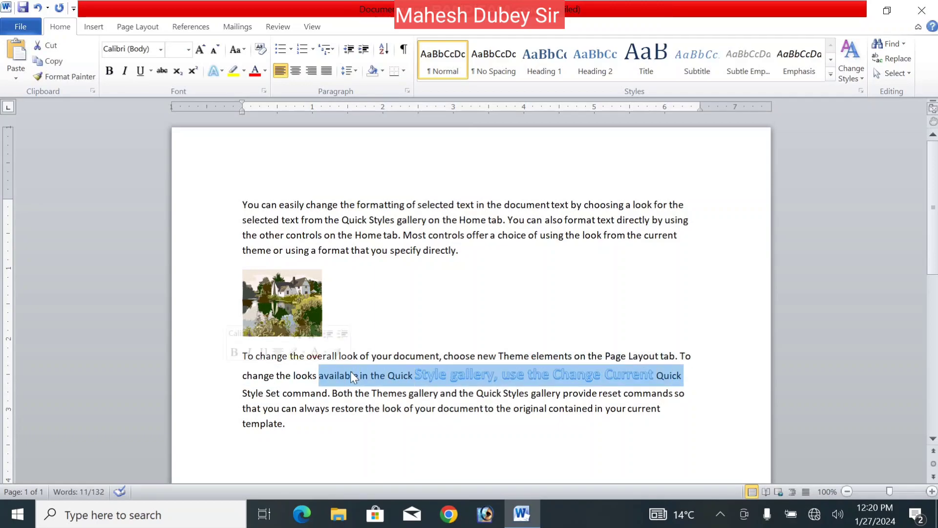
{"action": "left_click", "coordinate": [261, 48]}
{"action": "left_click", "coordinate": [421, 334]}
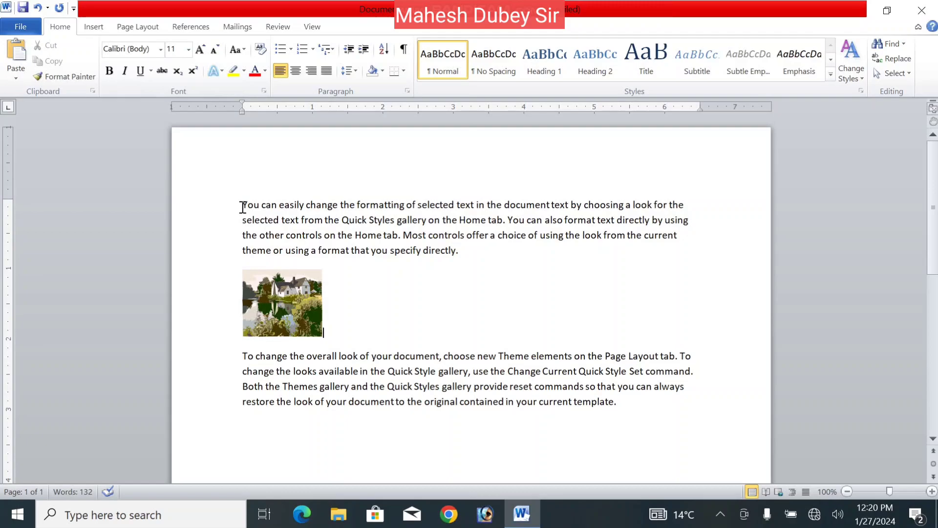
{"action": "left_click_drag", "start_coordinate": [242, 205], "coordinate": [629, 415]}
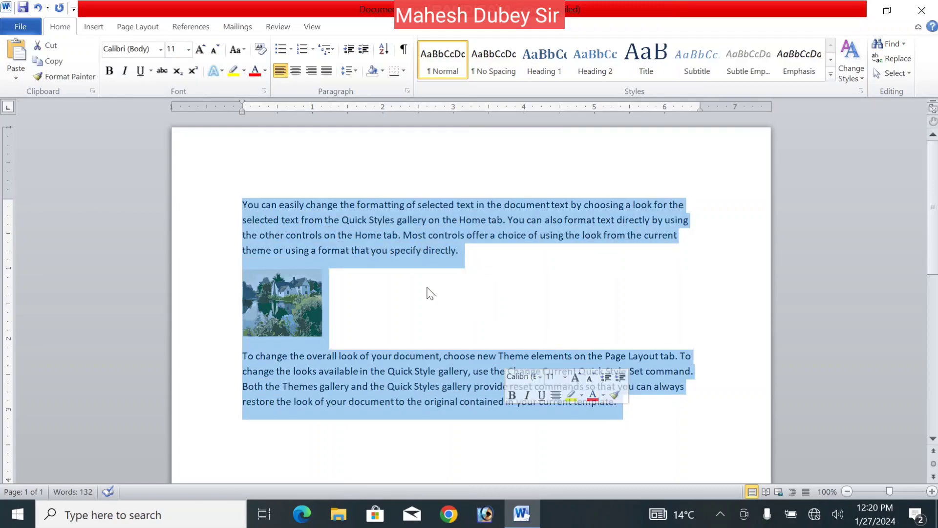
{"action": "left_click", "coordinate": [282, 204]}
{"action": "left_click_drag", "start_coordinate": [243, 202], "coordinate": [653, 408]}
{"action": "left_click_drag", "start_coordinate": [614, 378], "coordinate": [244, 55]}
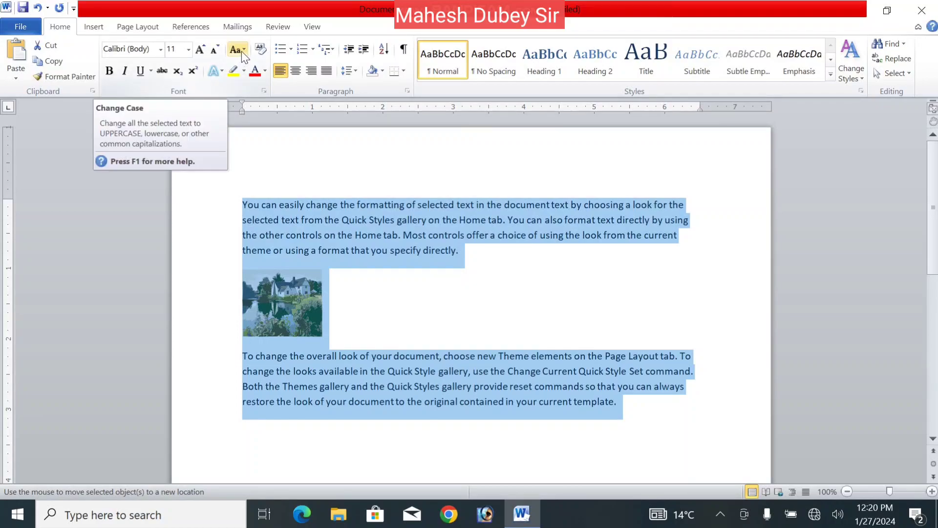
{"action": "left_click", "coordinate": [243, 50]}
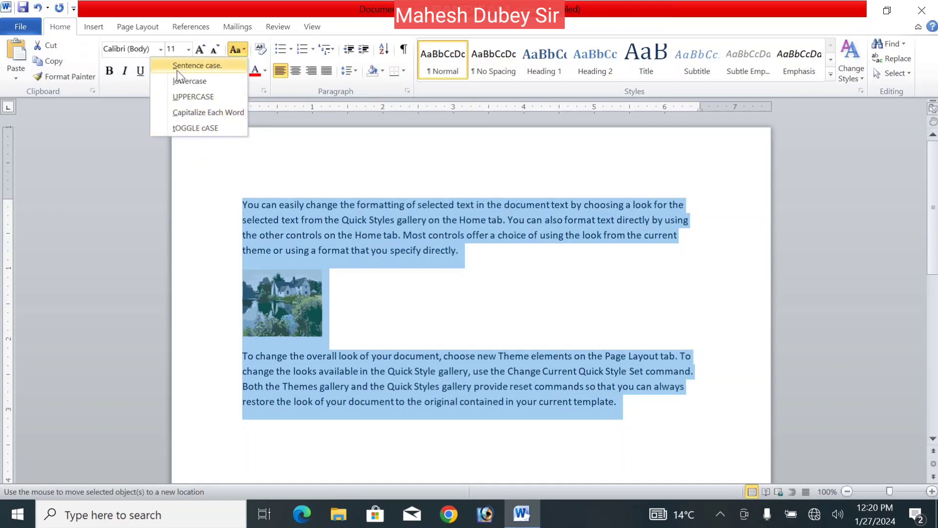
{"action": "left_click", "coordinate": [229, 200]}
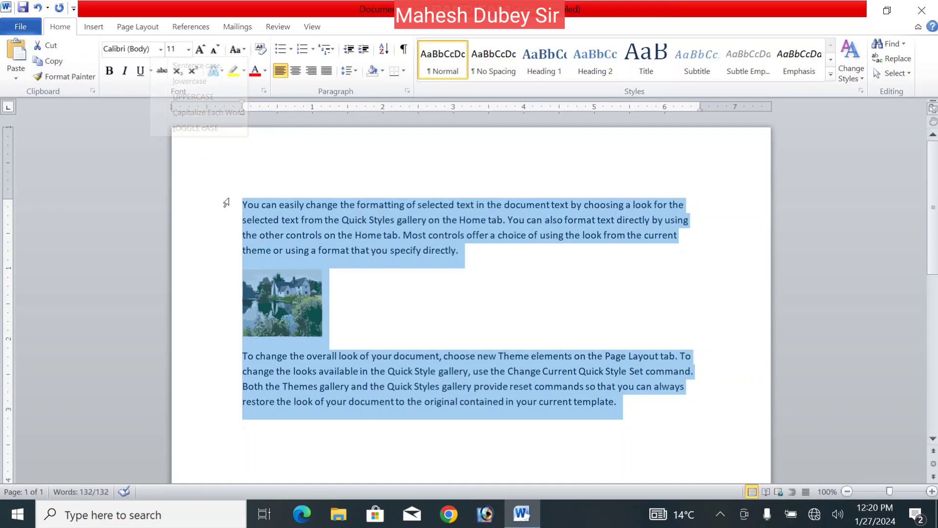
Step: Apply sentence case to the first paragraph, followed by lowercase
{"action": "left_click_drag", "start_coordinate": [236, 201], "coordinate": [481, 255]}
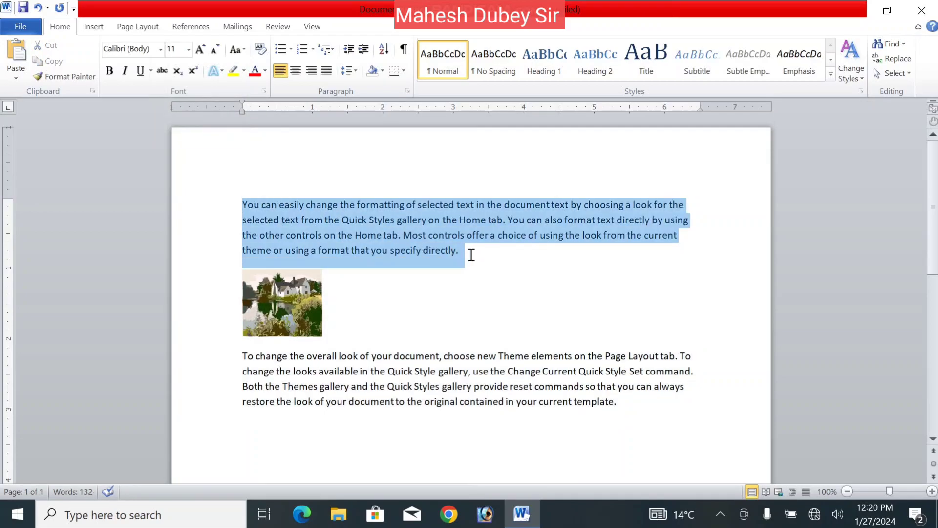
{"action": "left_click", "coordinate": [243, 49]}
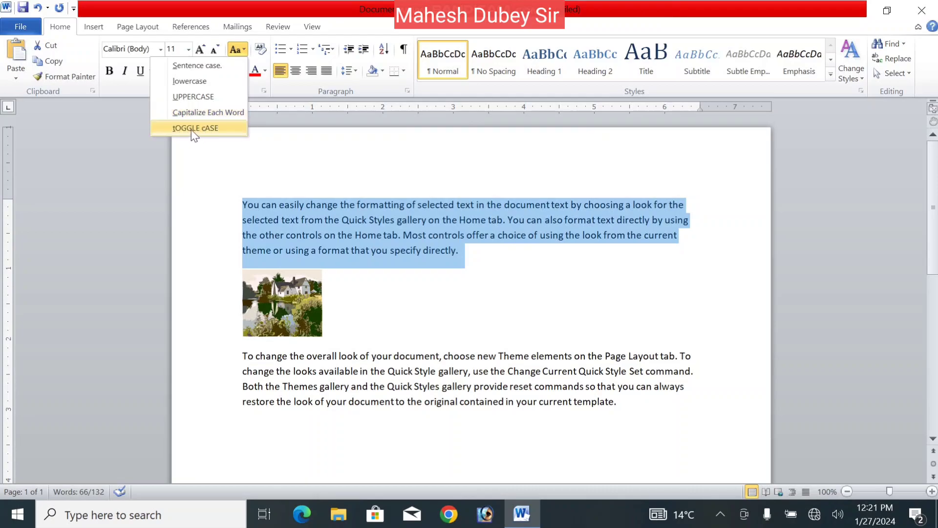
{"action": "left_click", "coordinate": [192, 69]}
{"action": "left_click", "coordinate": [238, 49]}
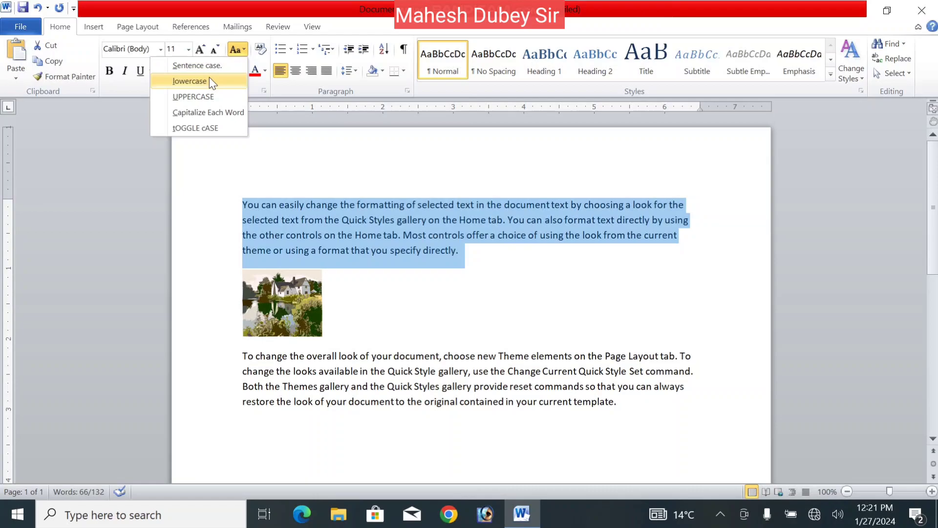
{"action": "left_click", "coordinate": [209, 78]}
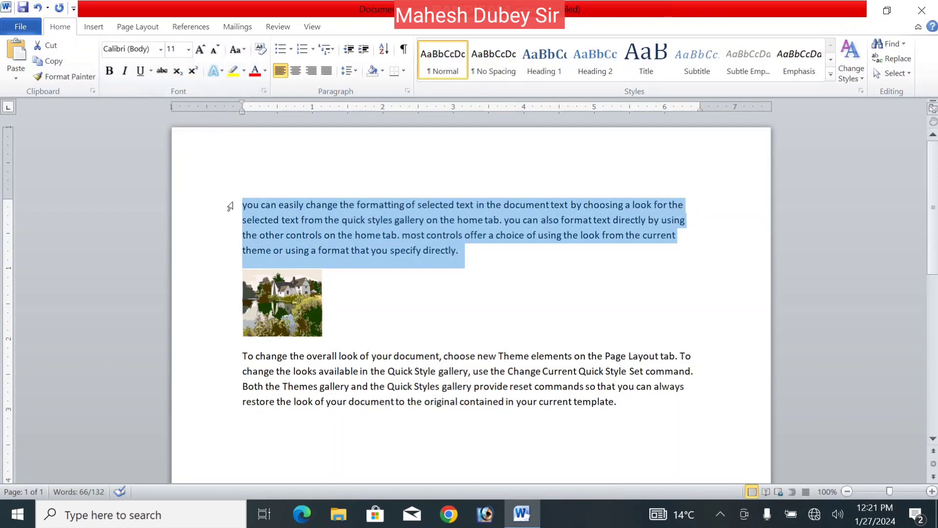
Step: Convert the first paragraph to UPPERCASE, followed by Capitalize Each Word
{"action": "left_click", "coordinate": [238, 49]}
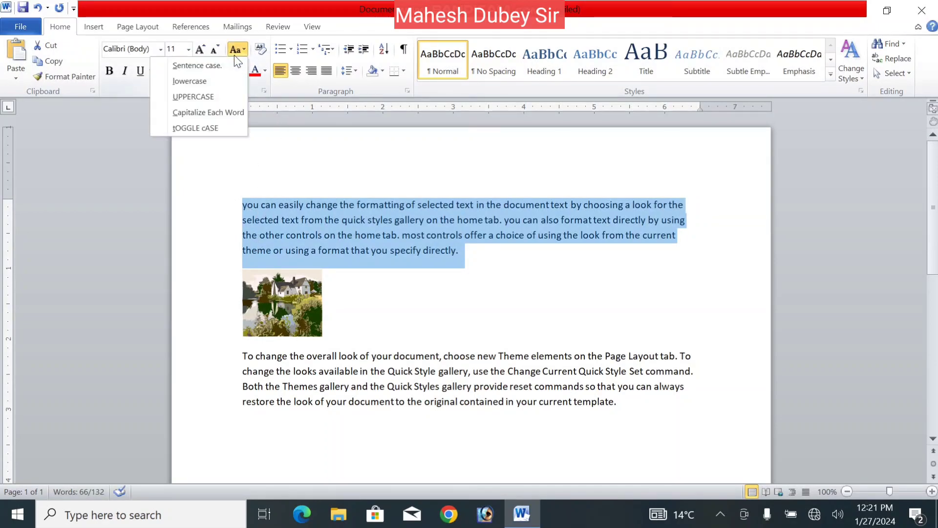
{"action": "left_click", "coordinate": [210, 97]}
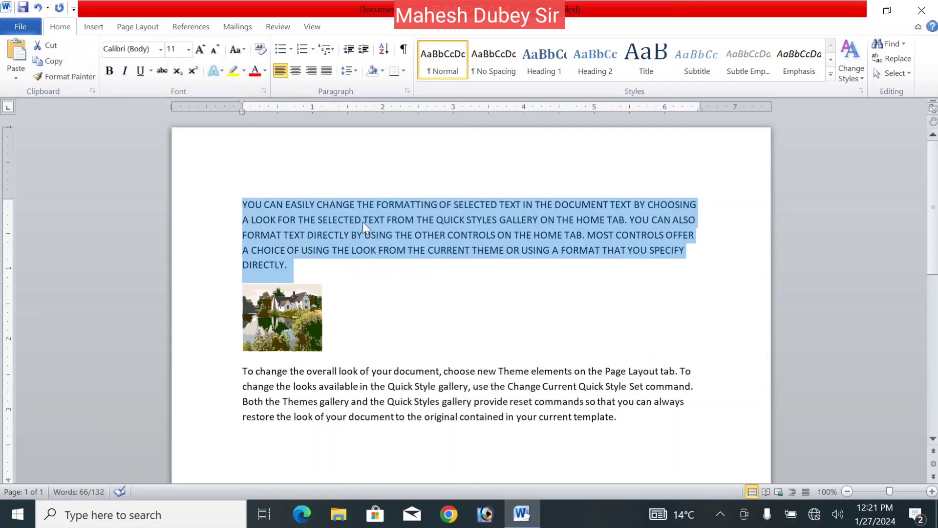
{"action": "left_click", "coordinate": [238, 50]}
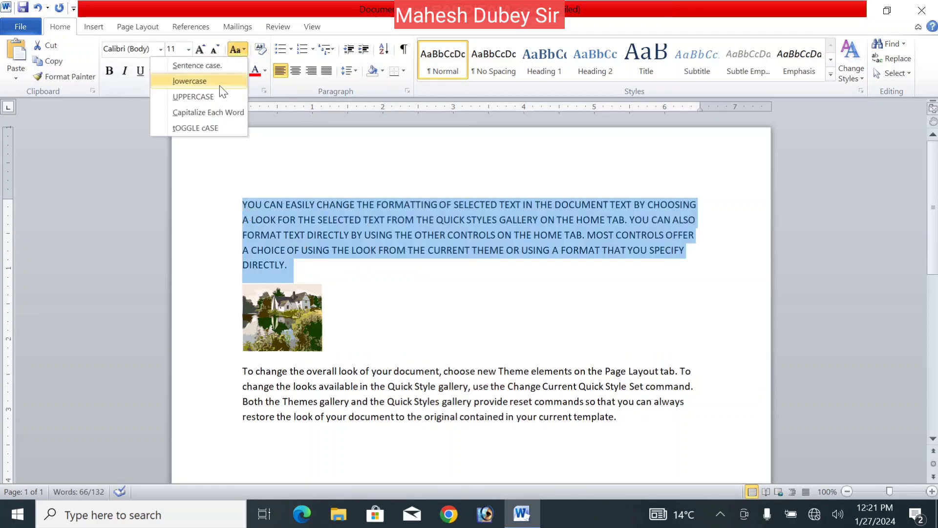
{"action": "left_click", "coordinate": [210, 113]}
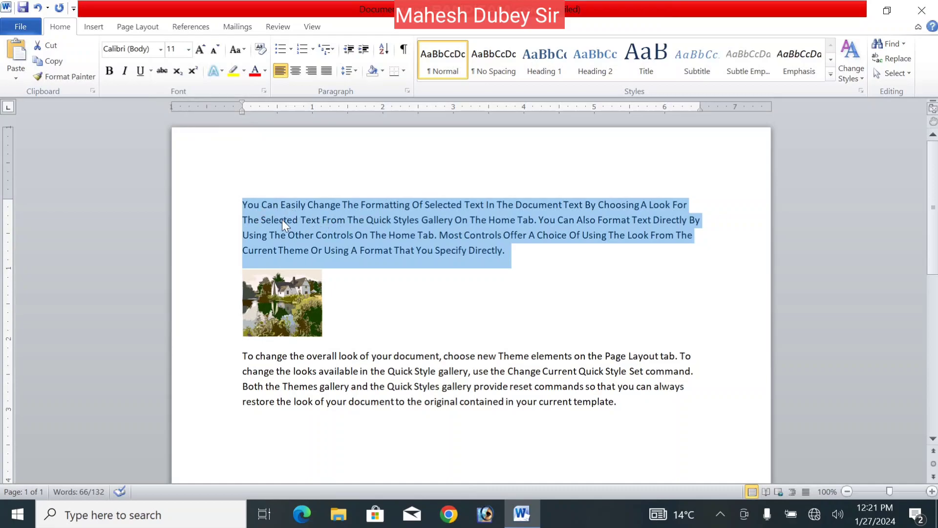
Step: Apply tOGGLE cASE to the first paragraph and return it to sentence case
{"action": "left_click", "coordinate": [238, 49]}
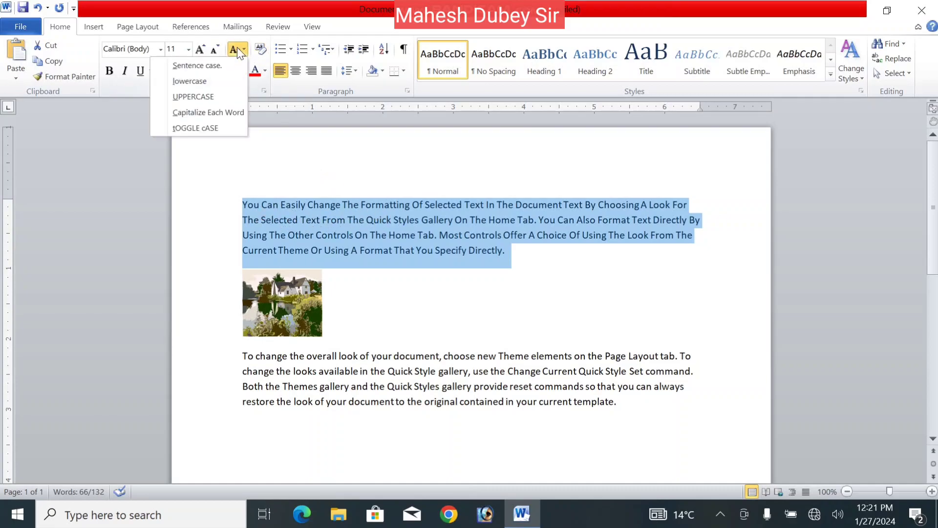
{"action": "left_click", "coordinate": [210, 128]}
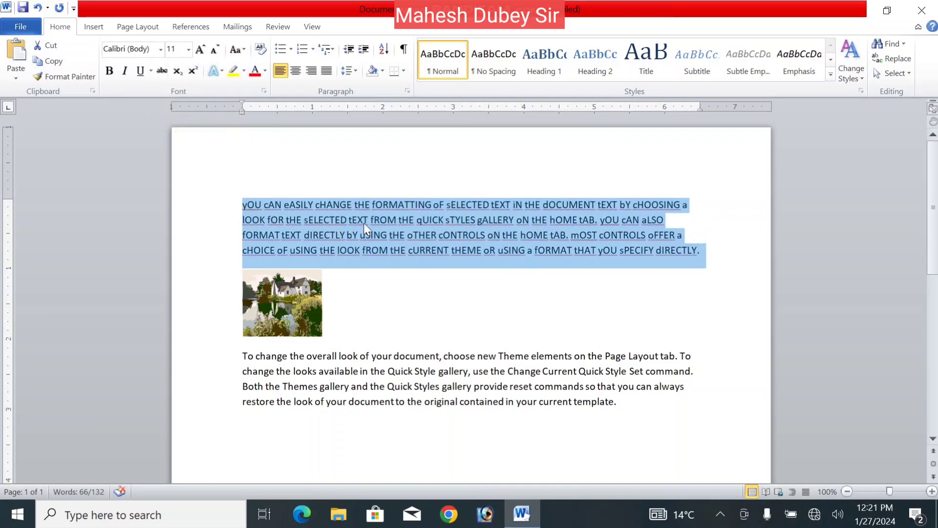
{"action": "left_click", "coordinate": [243, 52]}
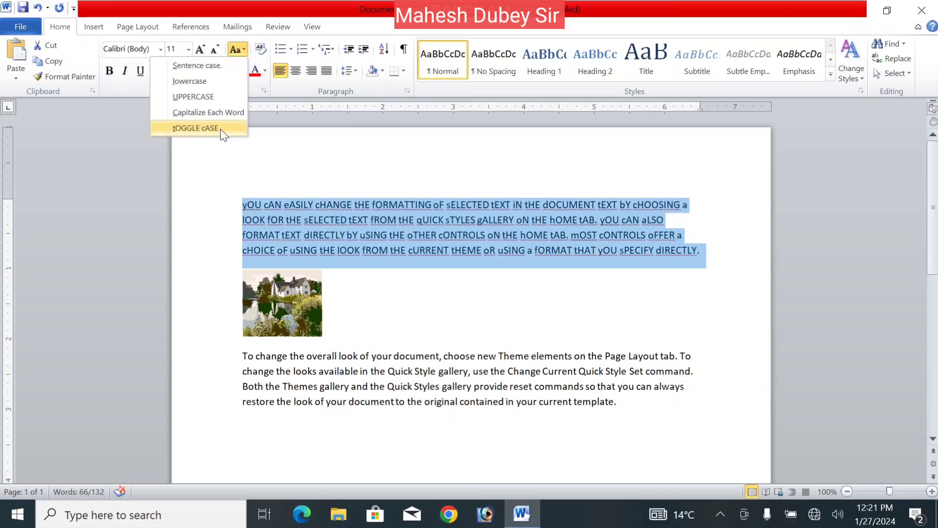
{"action": "left_click", "coordinate": [216, 67]}
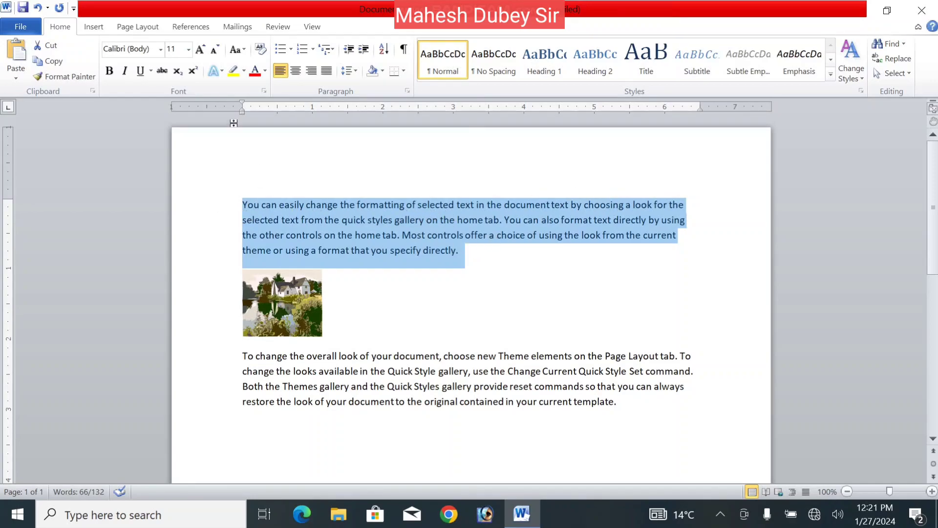
Step: Strike through the text of the first paragraph
{"action": "left_click", "coordinate": [163, 73]}
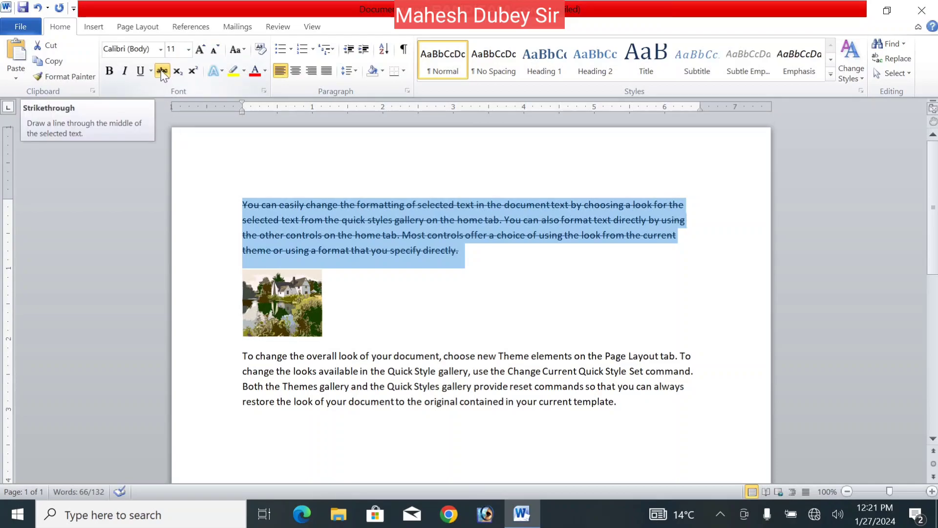
Step: Toggle the strikethrough on the first paragraph off and on, and finally remove it from the whole paragraph
{"action": "left_click", "coordinate": [163, 72]}
{"action": "left_click", "coordinate": [163, 72]}
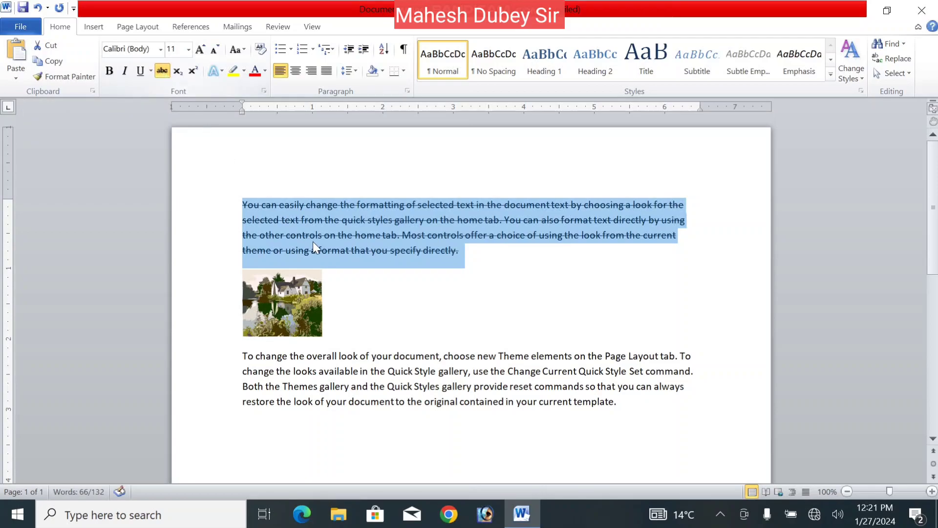
{"action": "left_click", "coordinate": [315, 225]}
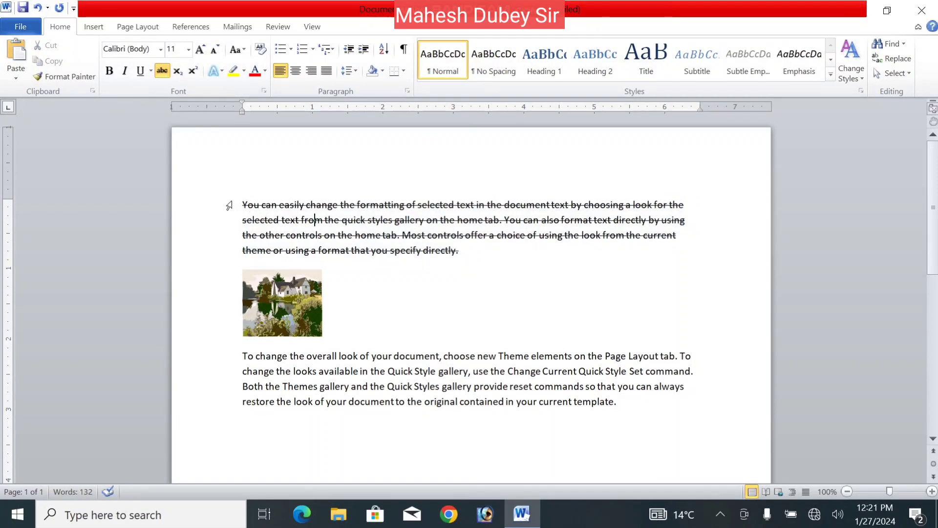
{"action": "left_click_drag", "start_coordinate": [228, 204], "coordinate": [295, 264]}
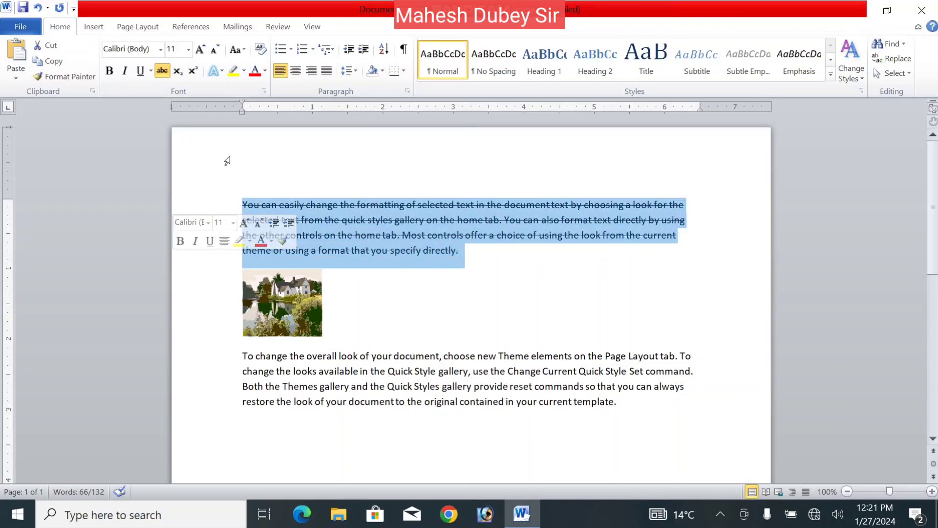
{"action": "left_click", "coordinate": [162, 71]}
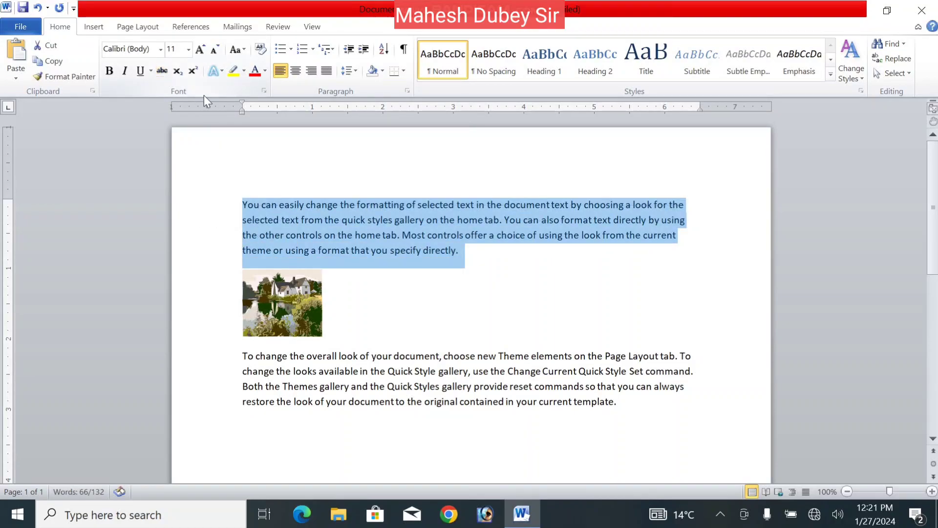
{"action": "left_click", "coordinate": [476, 261]}
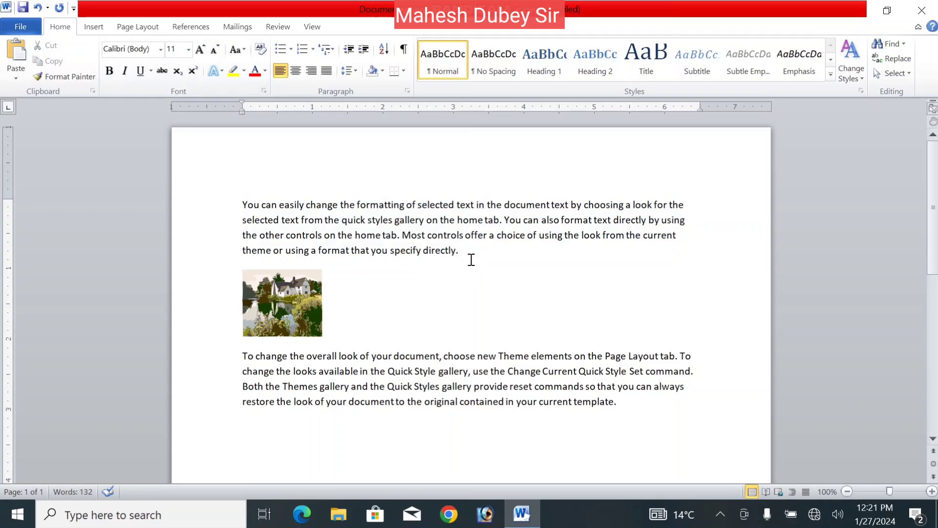
Step: Delete both paragraphs and the picture, and enter (A+B)2 in the emptied document
{"action": "left_click_drag", "start_coordinate": [623, 431], "coordinate": [237, 195]}
{"action": "key", "text": "Delete"}
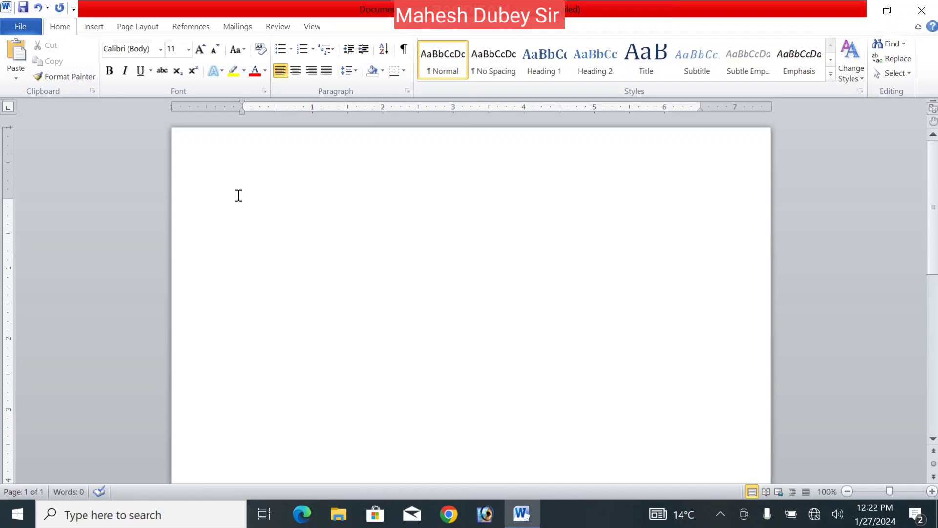
{"action": "type", "text": "(A"}
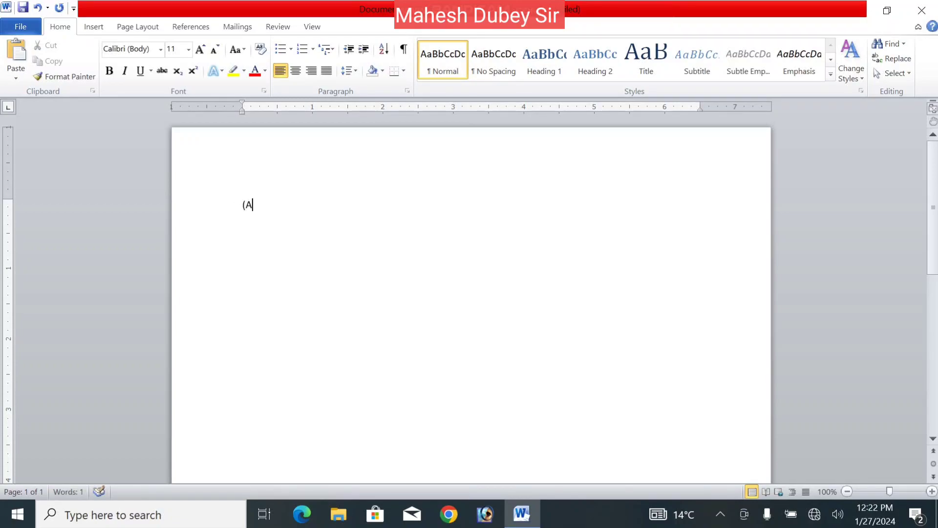
{"action": "type", "text": "+B)"}
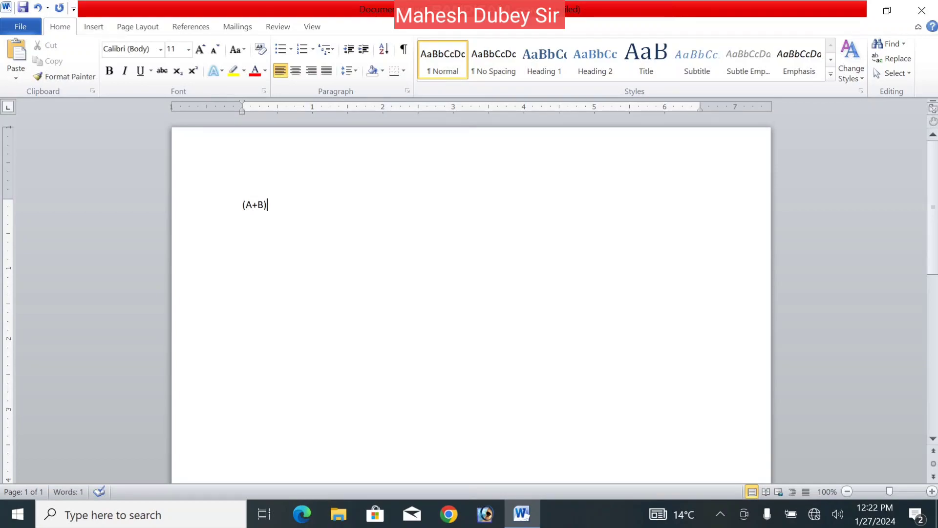
{"action": "type", "text": "2"}
Step: Format the 2 after (A+B) as superscript and continue behind it with "ef" in normal, non-superscript text
{"action": "left_click_drag", "start_coordinate": [267, 205], "coordinate": [276, 207]}
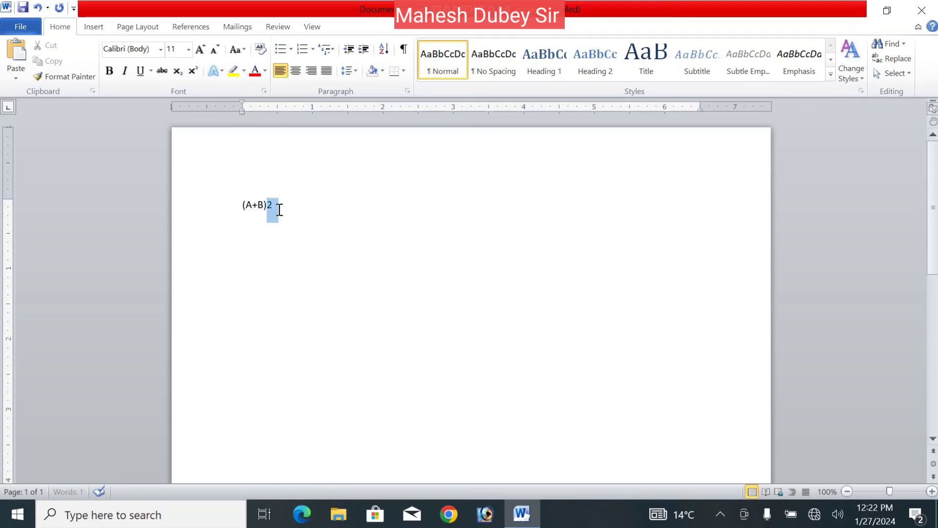
{"action": "left_click", "coordinate": [195, 73]}
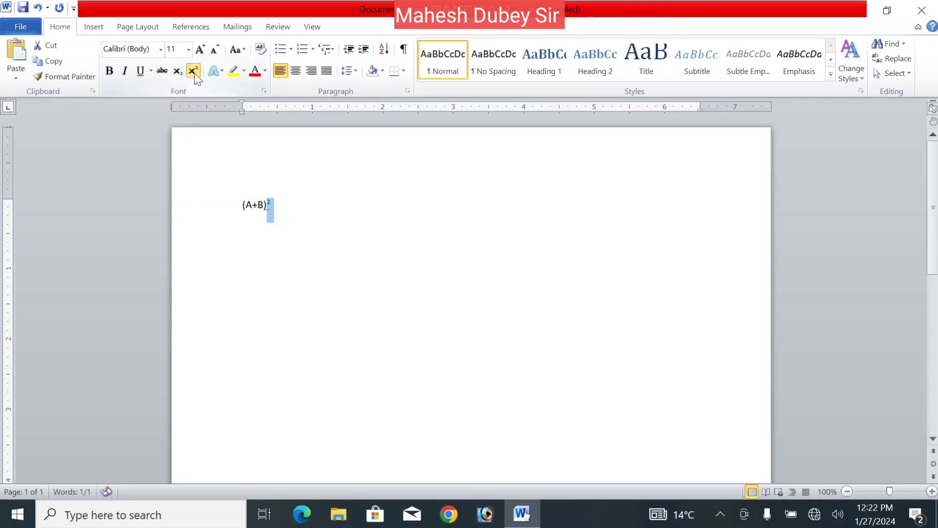
{"action": "left_click", "coordinate": [282, 210]}
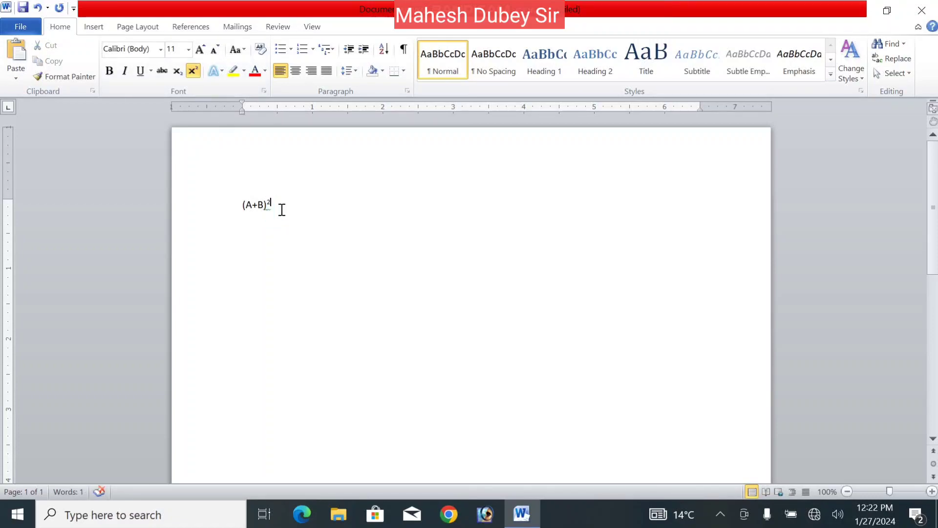
{"action": "left_click", "coordinate": [192, 74]}
{"action": "type", "text": "ef"}
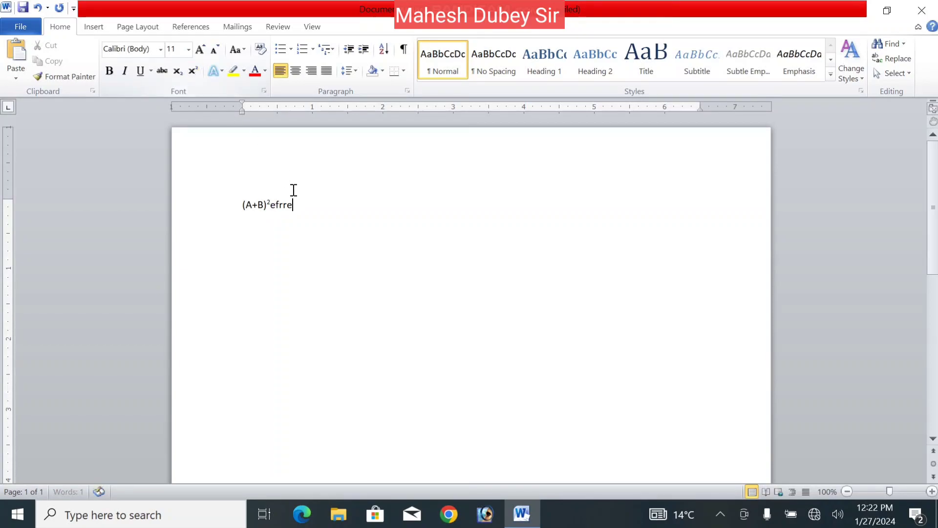
Step: Continue the line with "rre H2O" and format the 2 in H2O as subscript
{"action": "type", "text": "rre H2O"}
{"action": "left_click_drag", "start_coordinate": [303, 208], "coordinate": [301, 206]}
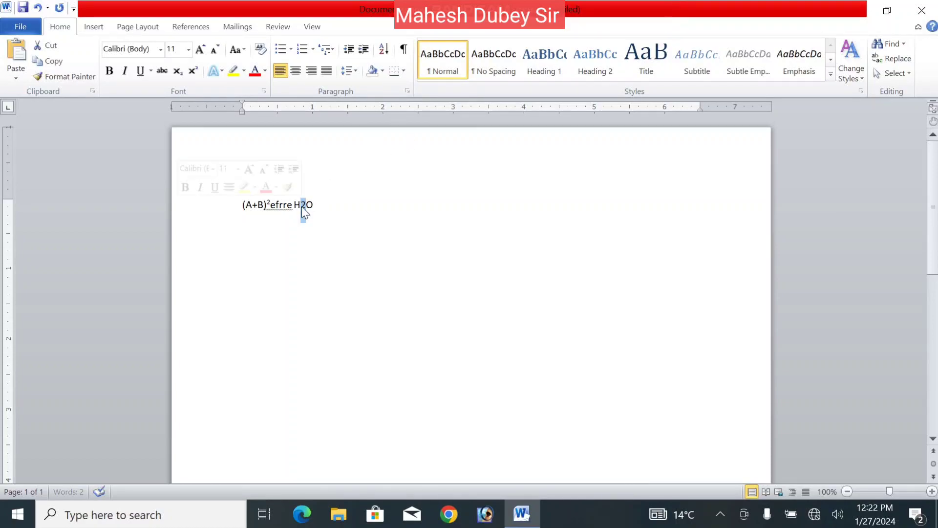
{"action": "left_click", "coordinate": [175, 74]}
Step: Append "sfdsdfjkdfhdkj" in normal text directly after H2O at the end of the line
{"action": "left_click", "coordinate": [332, 211]}
{"action": "type", "text": "sfdsd"}
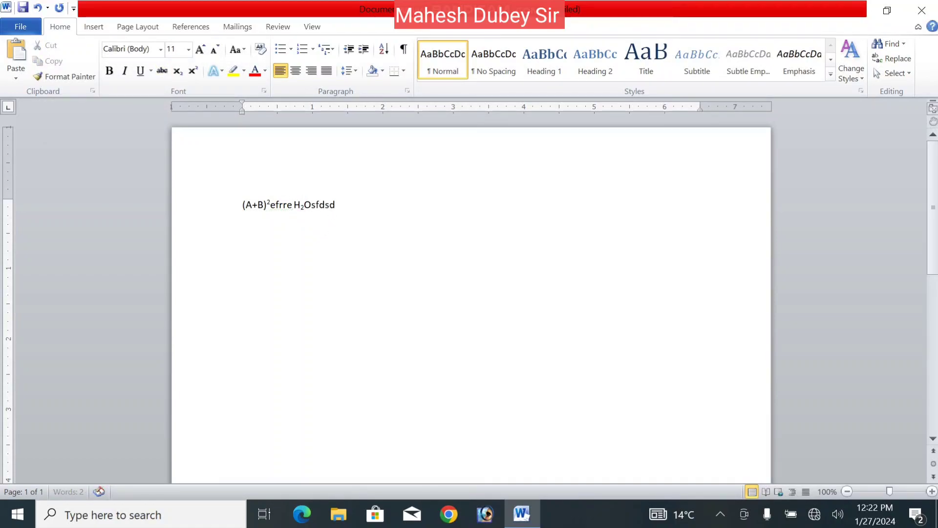
{"action": "type", "text": "fjkdfhdkj"}
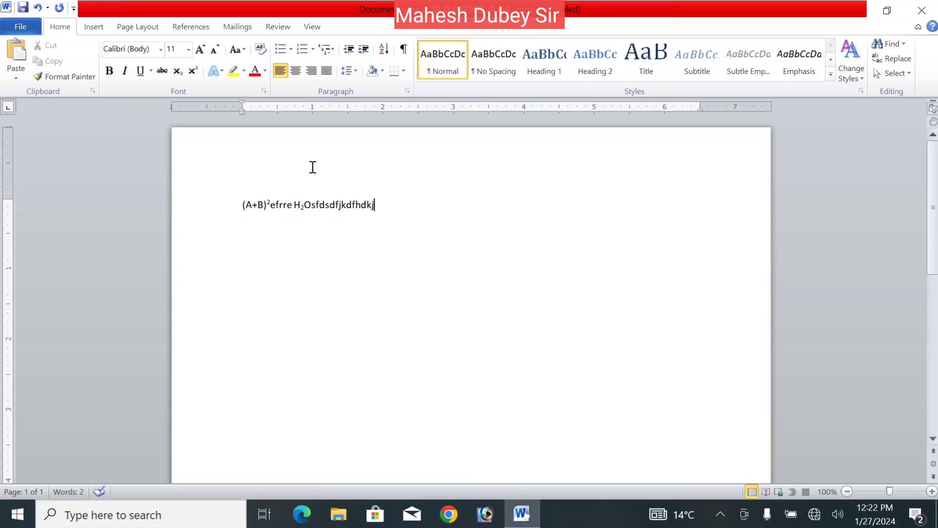